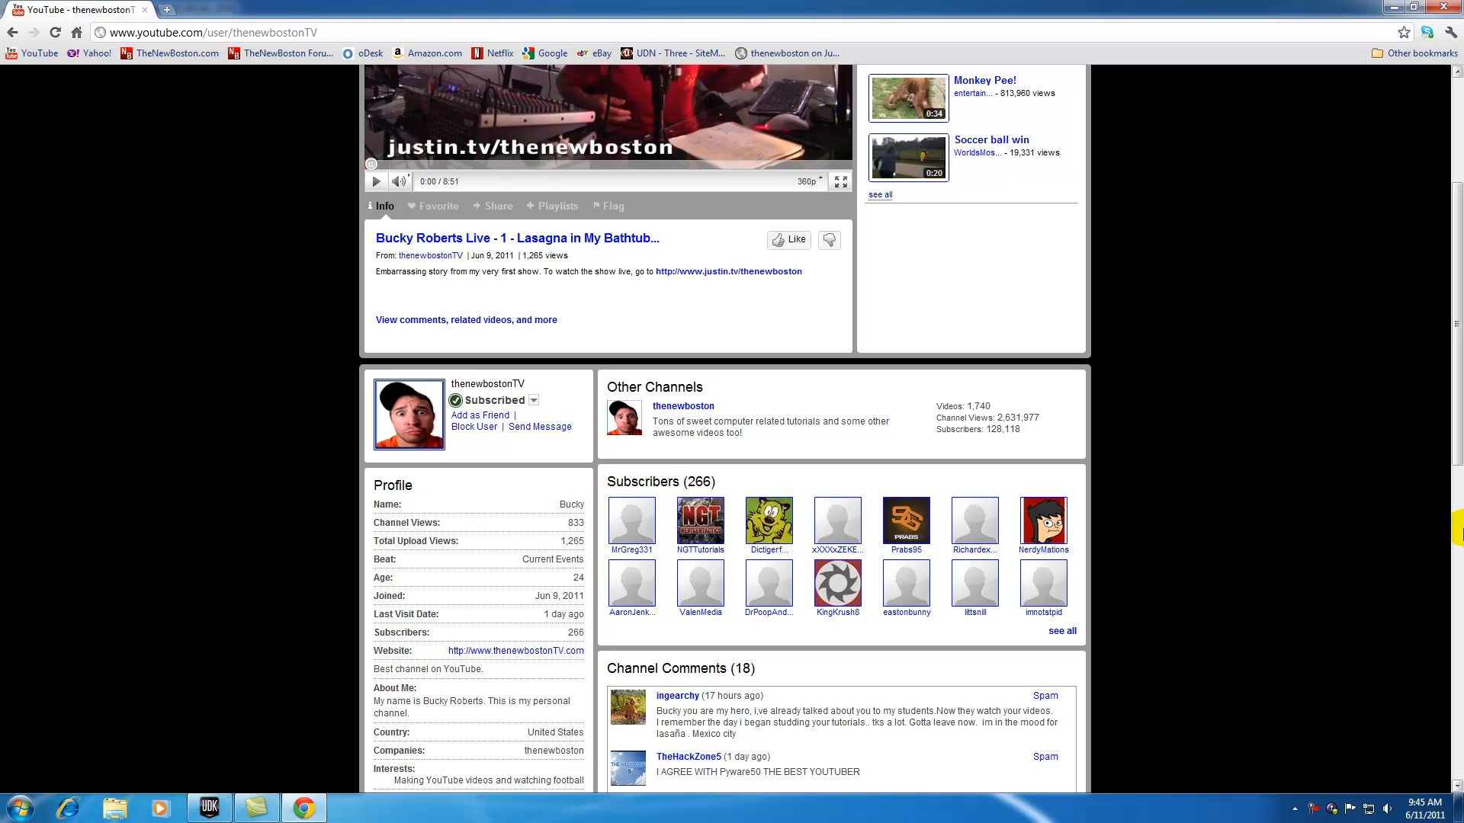
Close the web browser and reopen the terrain editing window for the terrain map in Unreal Development Kit.
drag(1456, 476, 1456, 99)
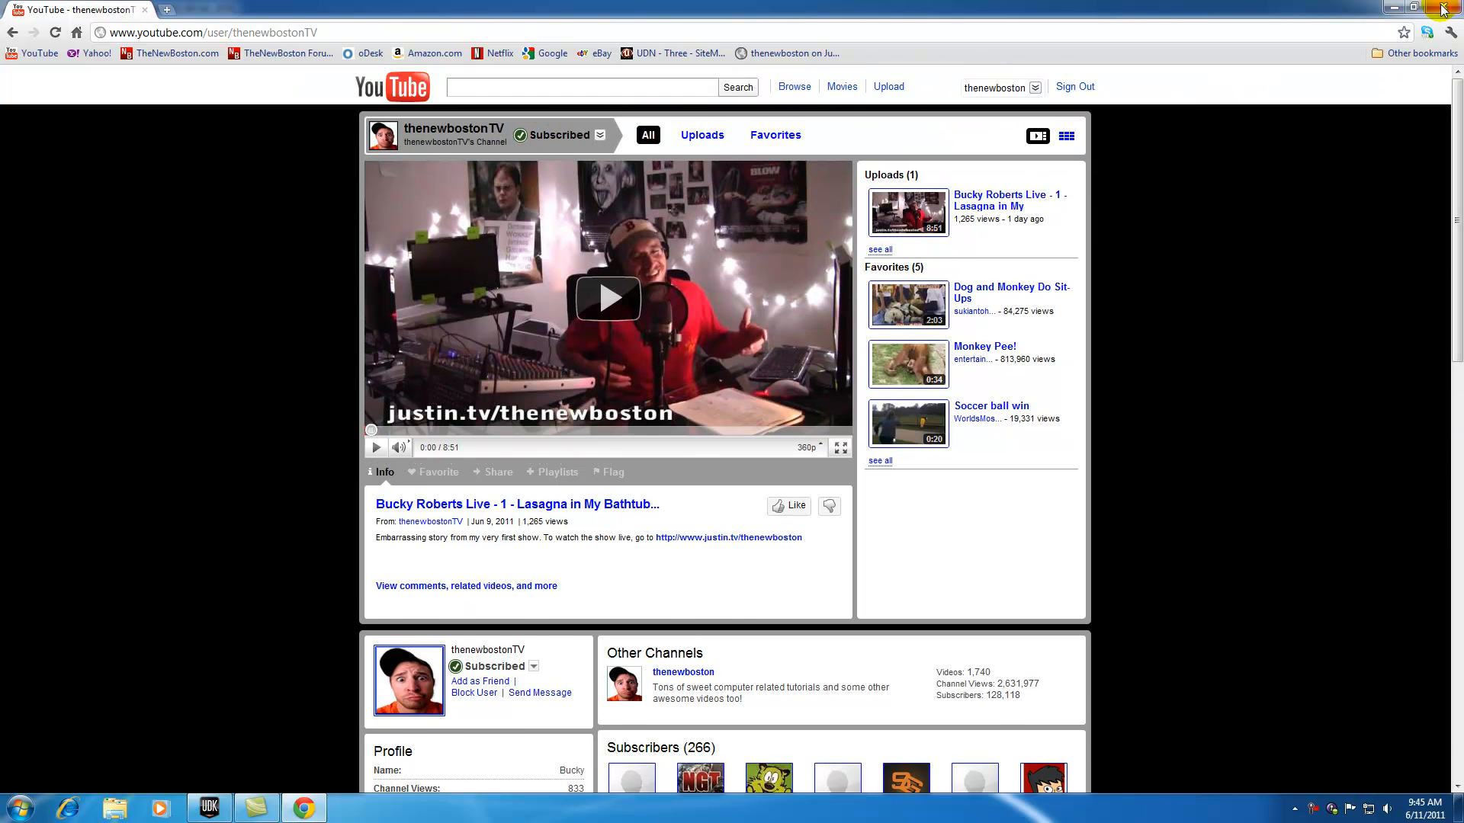
click(1443, 7)
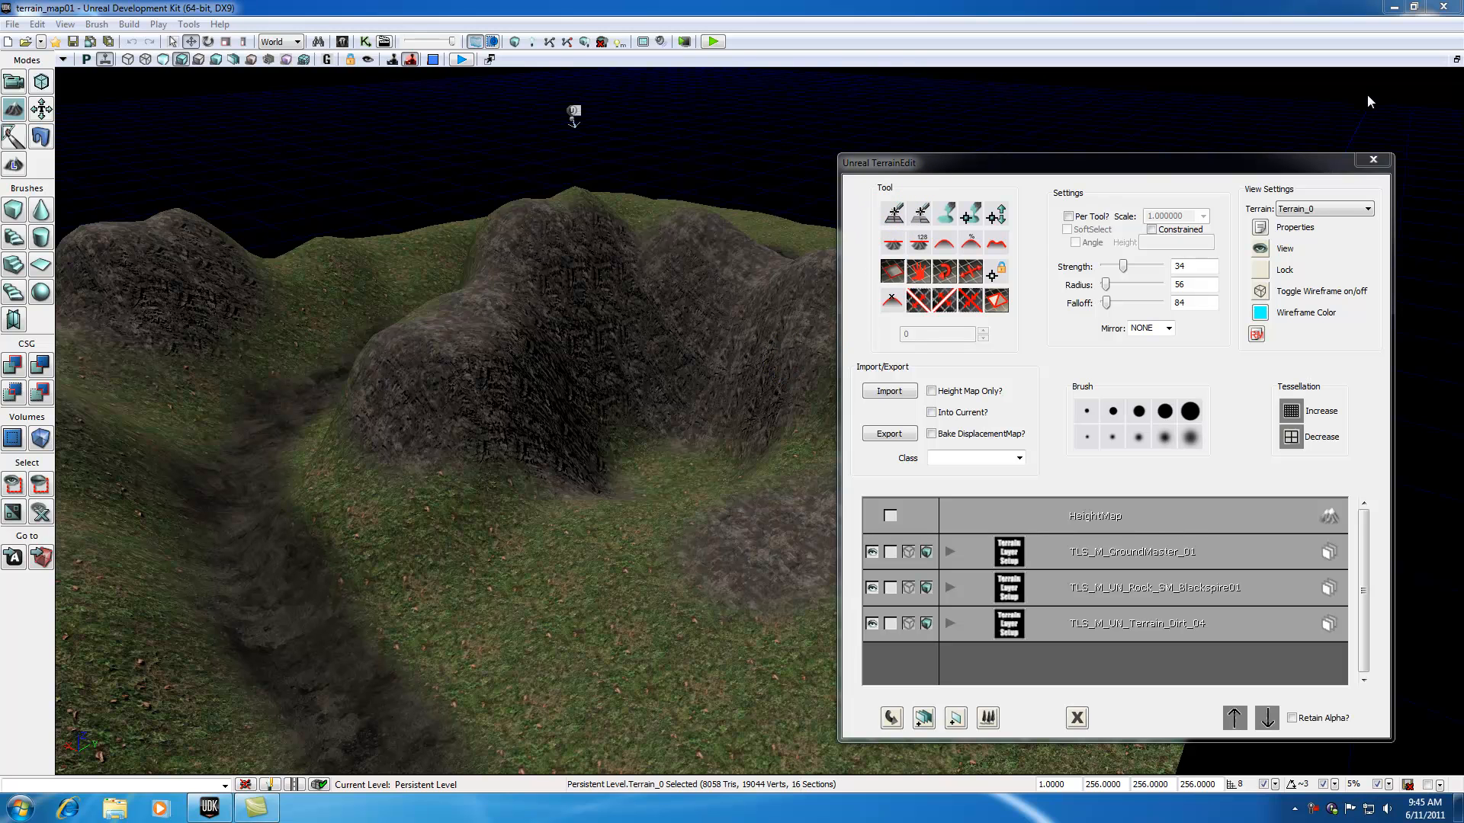
click(1373, 159)
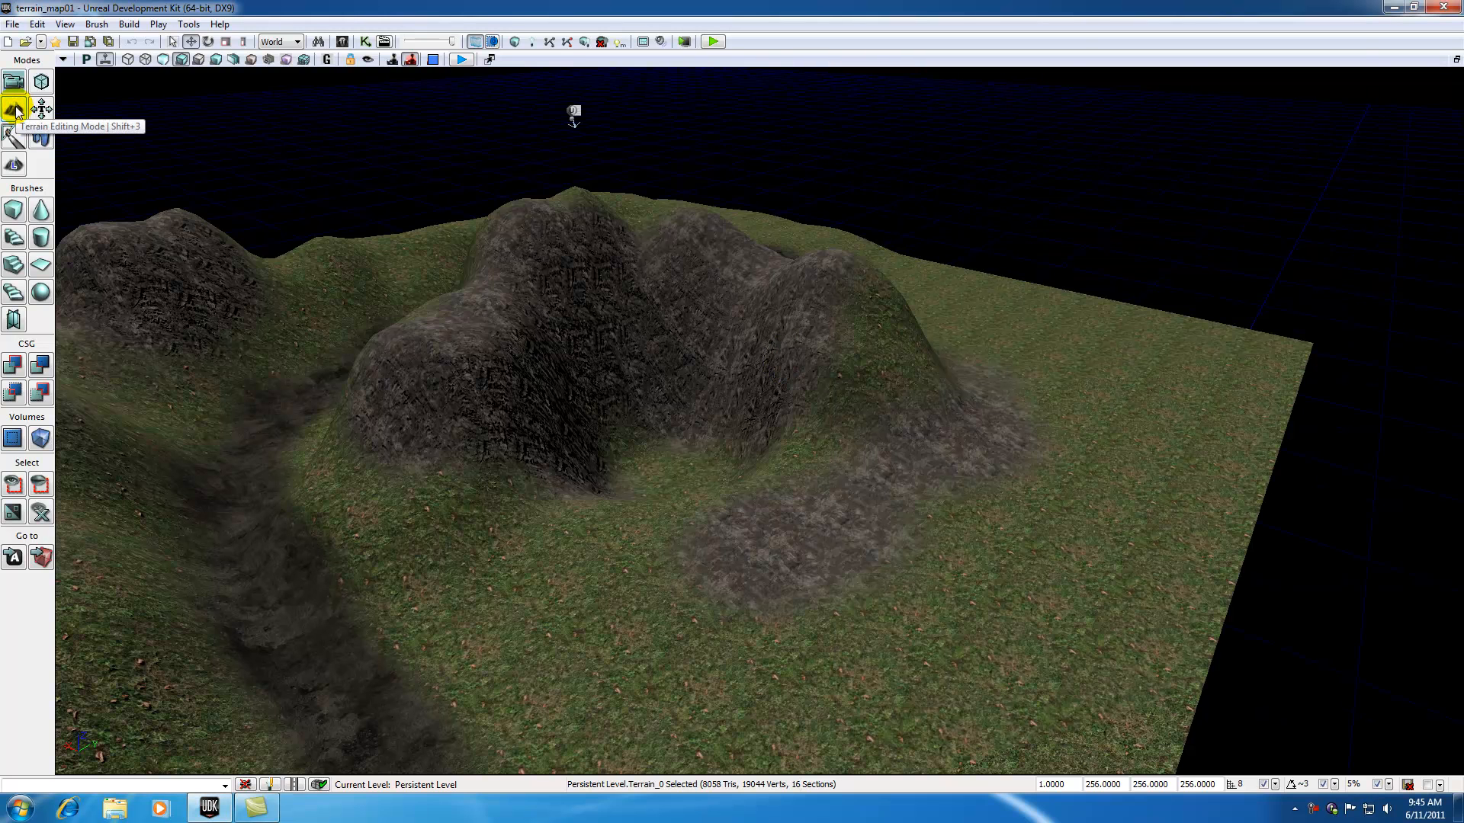
click(16, 111)
drag(938, 163, 980, 127)
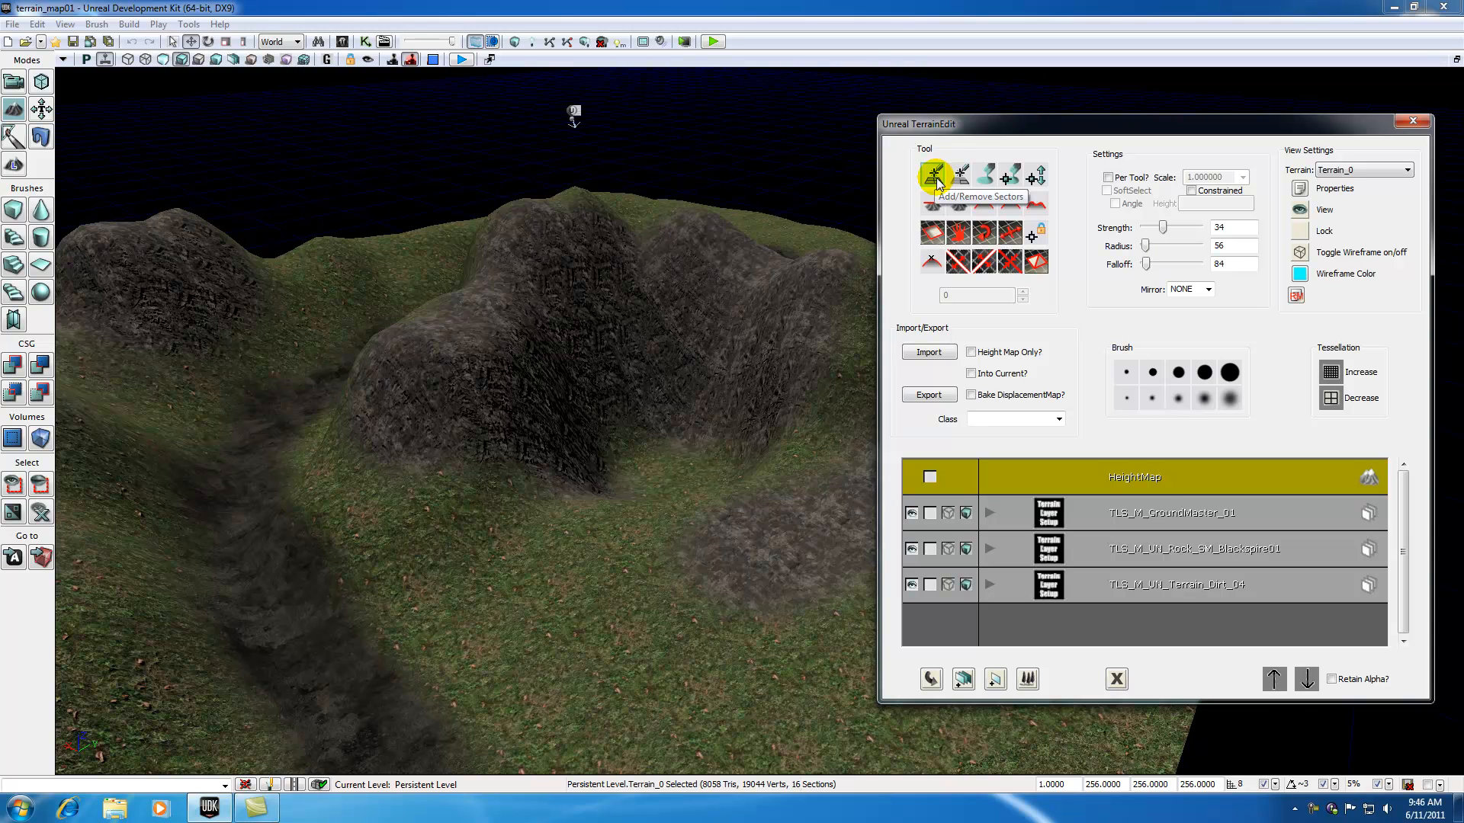
drag(971, 129, 1072, 163)
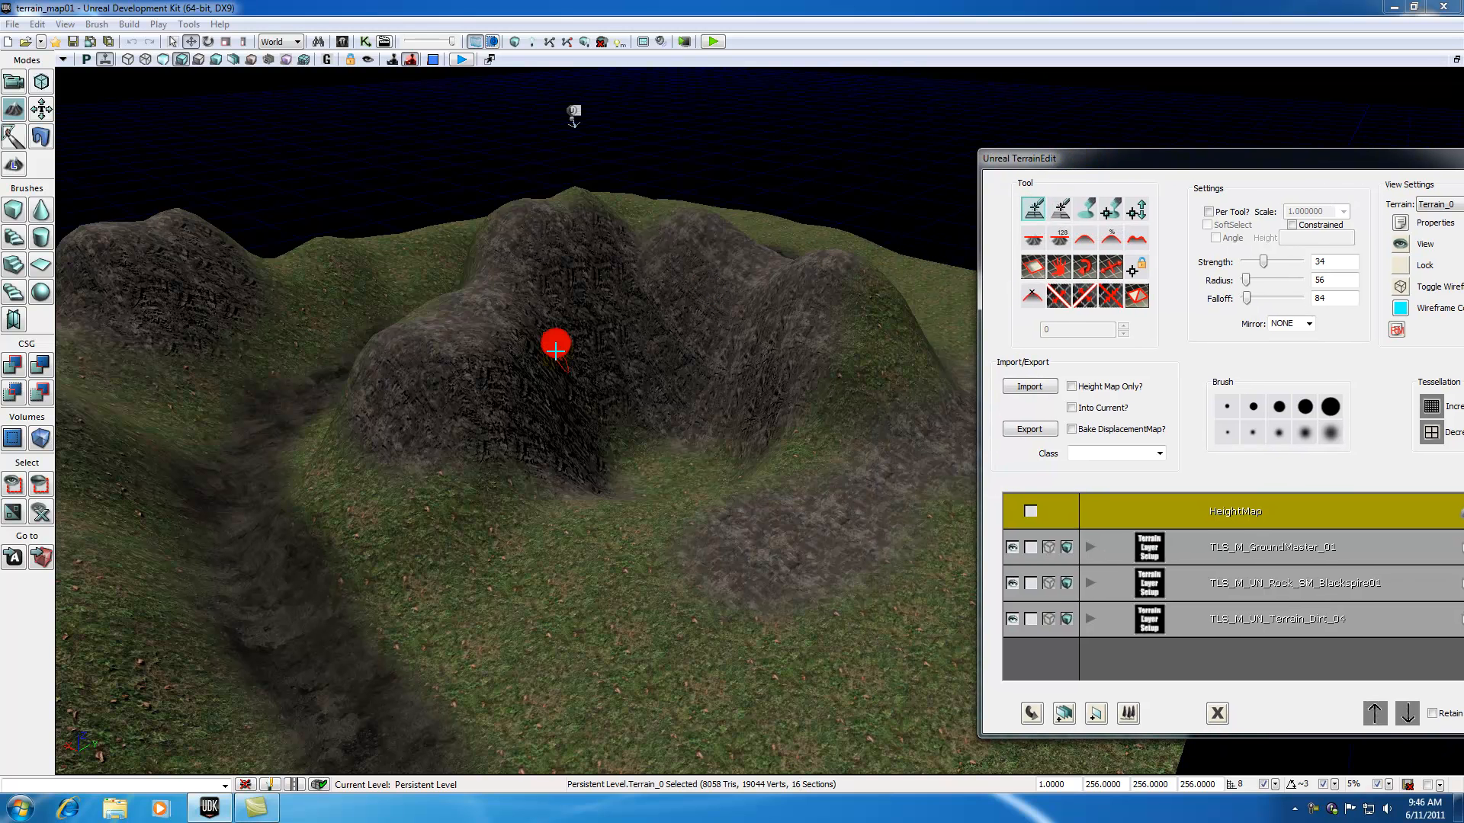
Extend the terrain's far edge with Add/Remove Sectors, and remove the added sectors again.
drag(555, 348, 549, 315)
mouse_move(549, 315)
right_down()
mouse_move(548, 335)
mouse_move(526, 300)
right_up()
drag(526, 300, 561, 356)
mouse_move(585, 359)
right_down()
mouse_move(591, 340)
mouse_move(581, 354)
right_up()
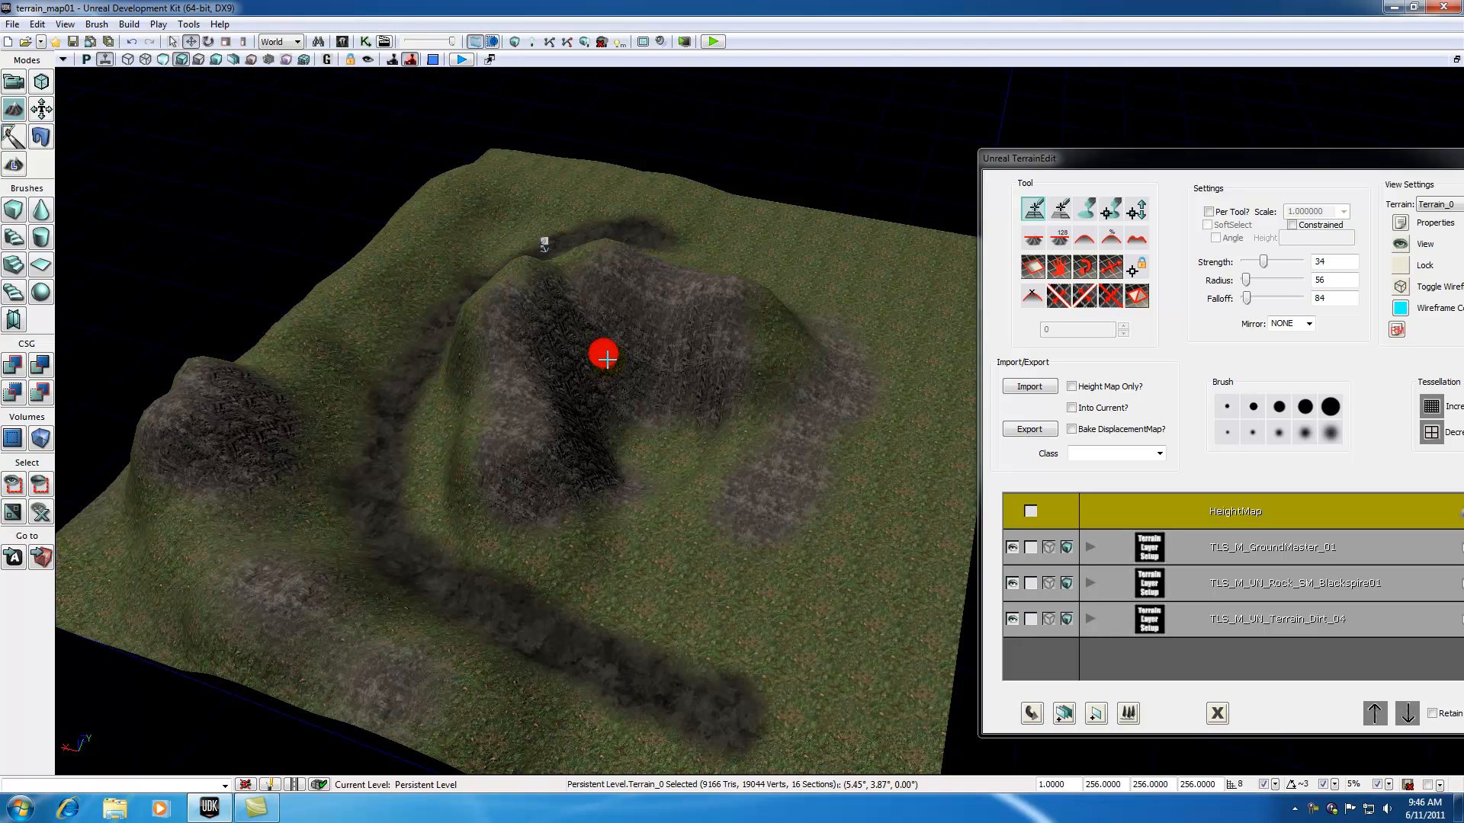
mouse_move(610, 369)
ctrl+mouse_down()
mouse_move(533, 207)
mouse_move(434, 209)
mouse_move(513, 258)
mouse_move(526, 215)
mouse_move(490, 207)
ctrl+mouse_up()
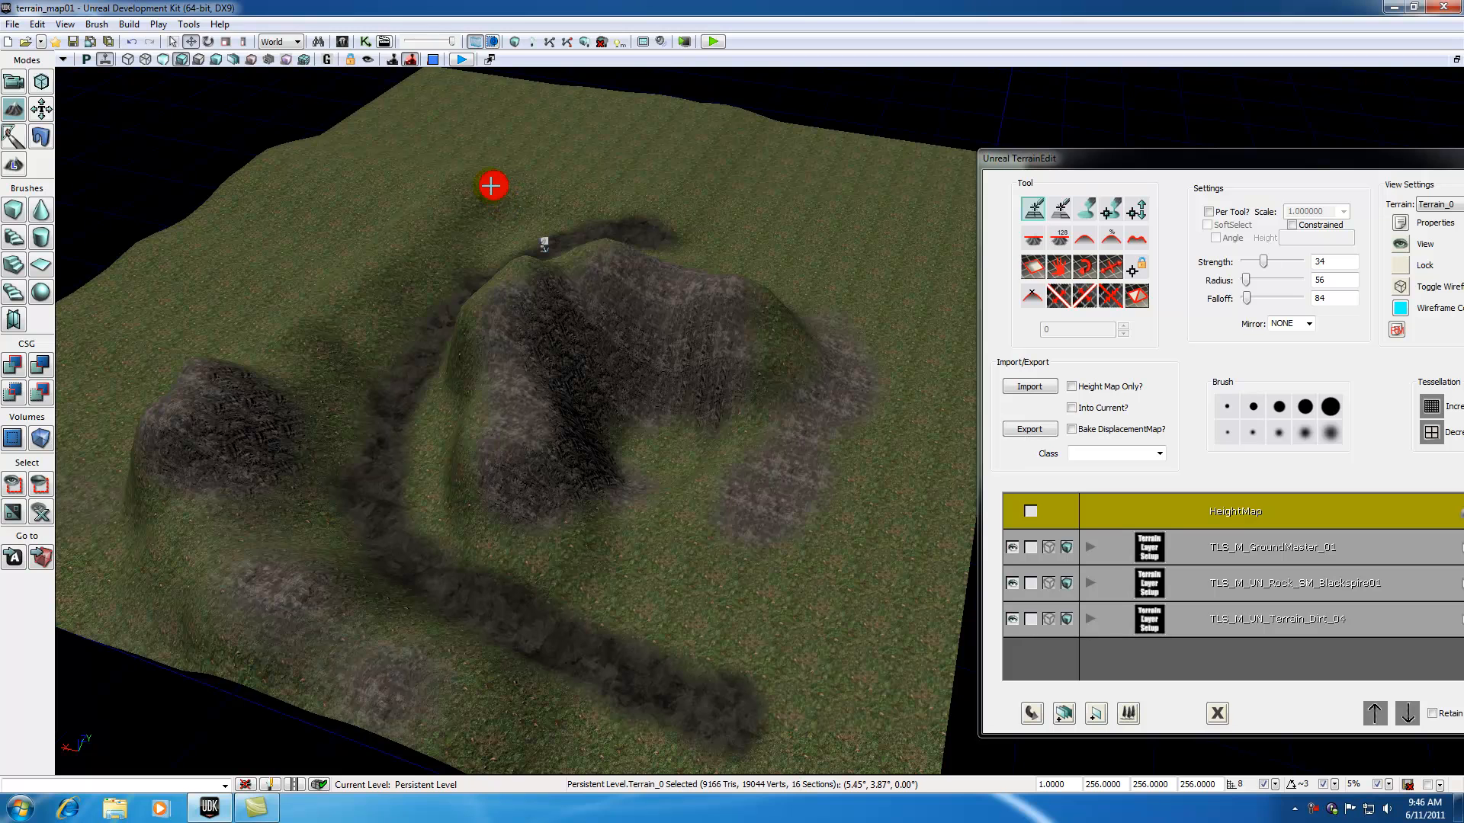
ctrl+drag(497, 203, 531, 281)
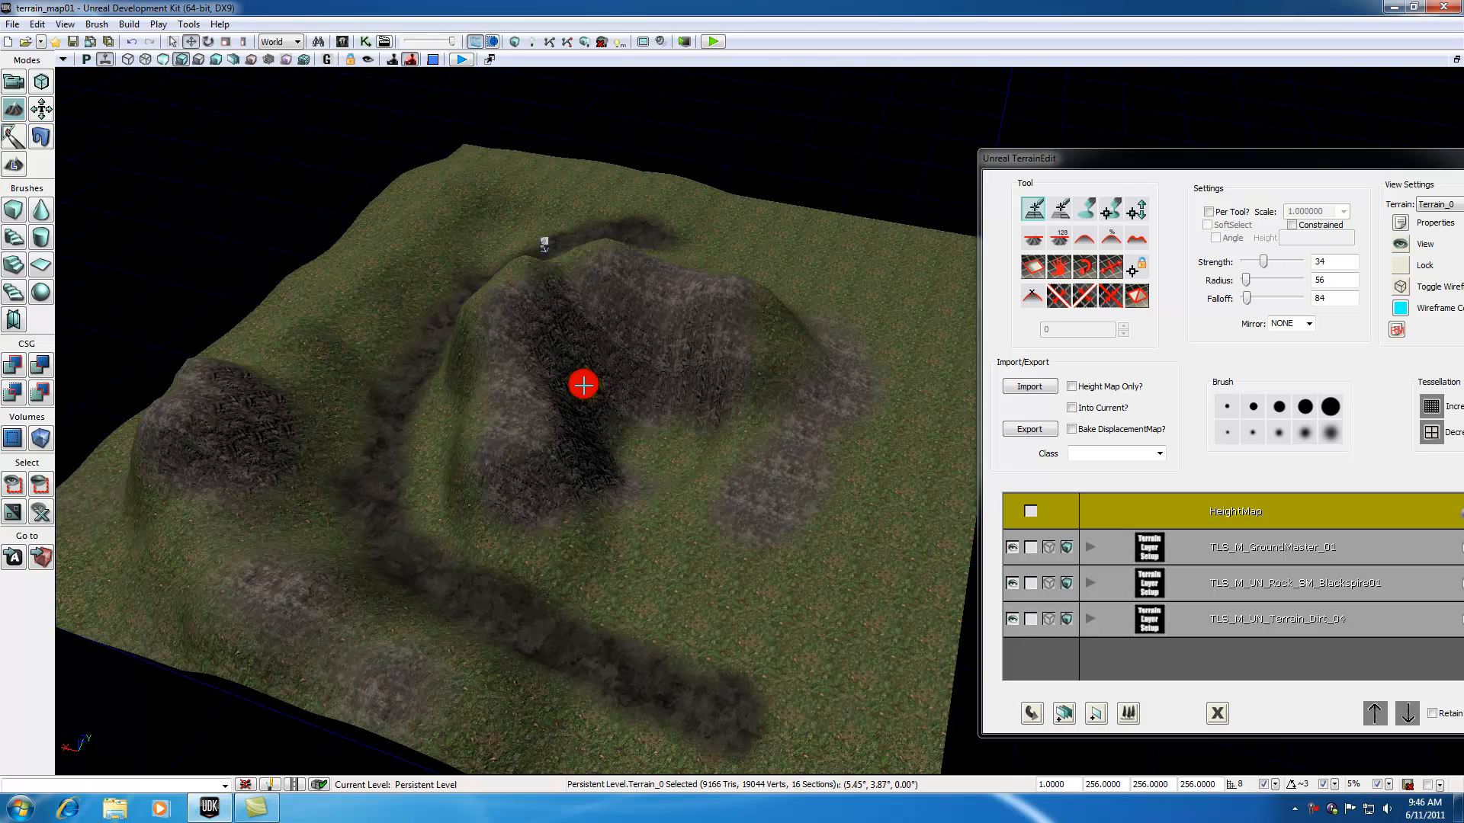
Switch to the vertex painting tool and set its radius to 393 and falloff to 224.
drag(640, 419, 706, 568)
right_drag(706, 569, 703, 223)
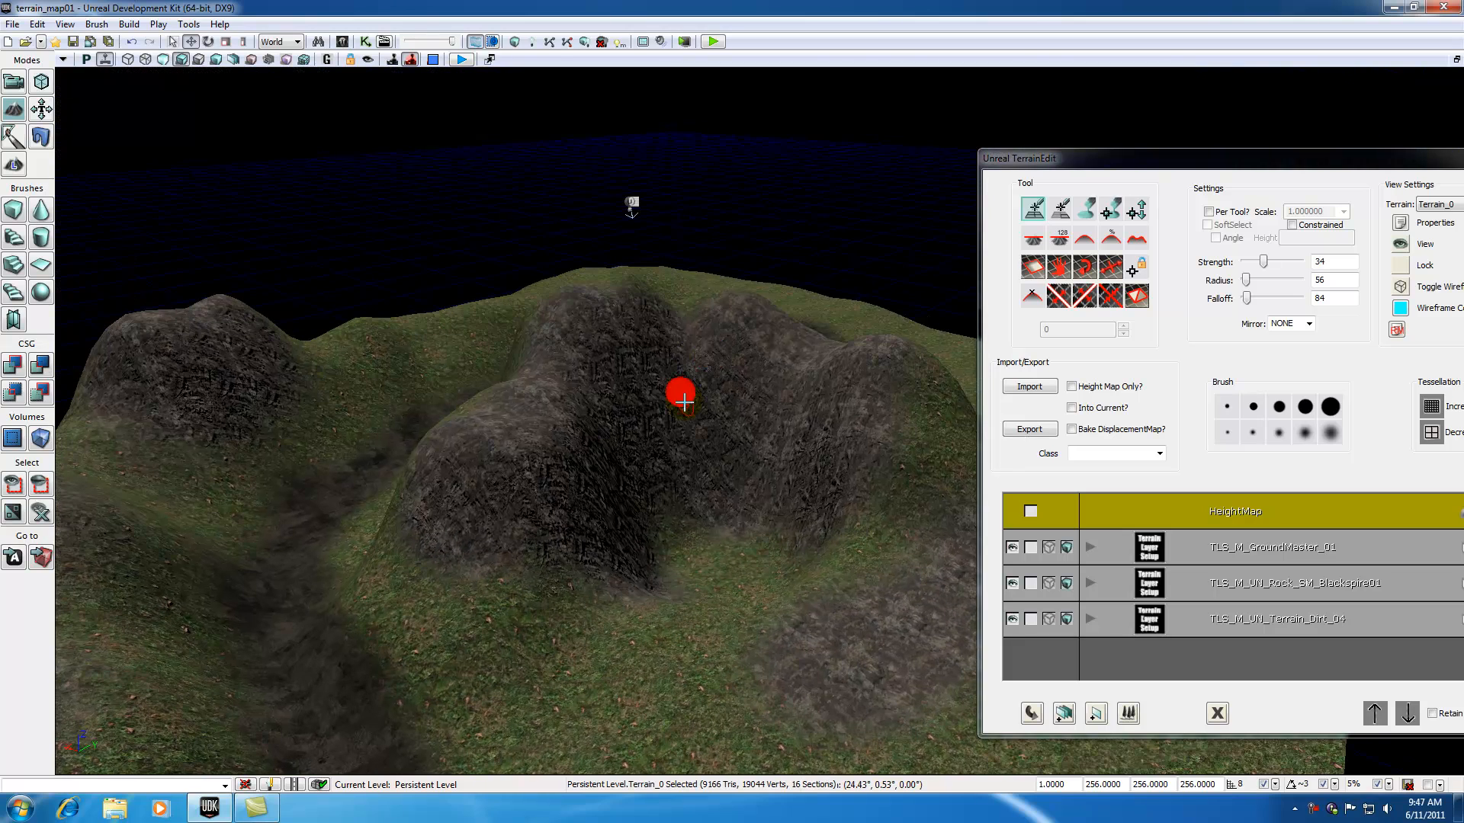
click(1020, 215)
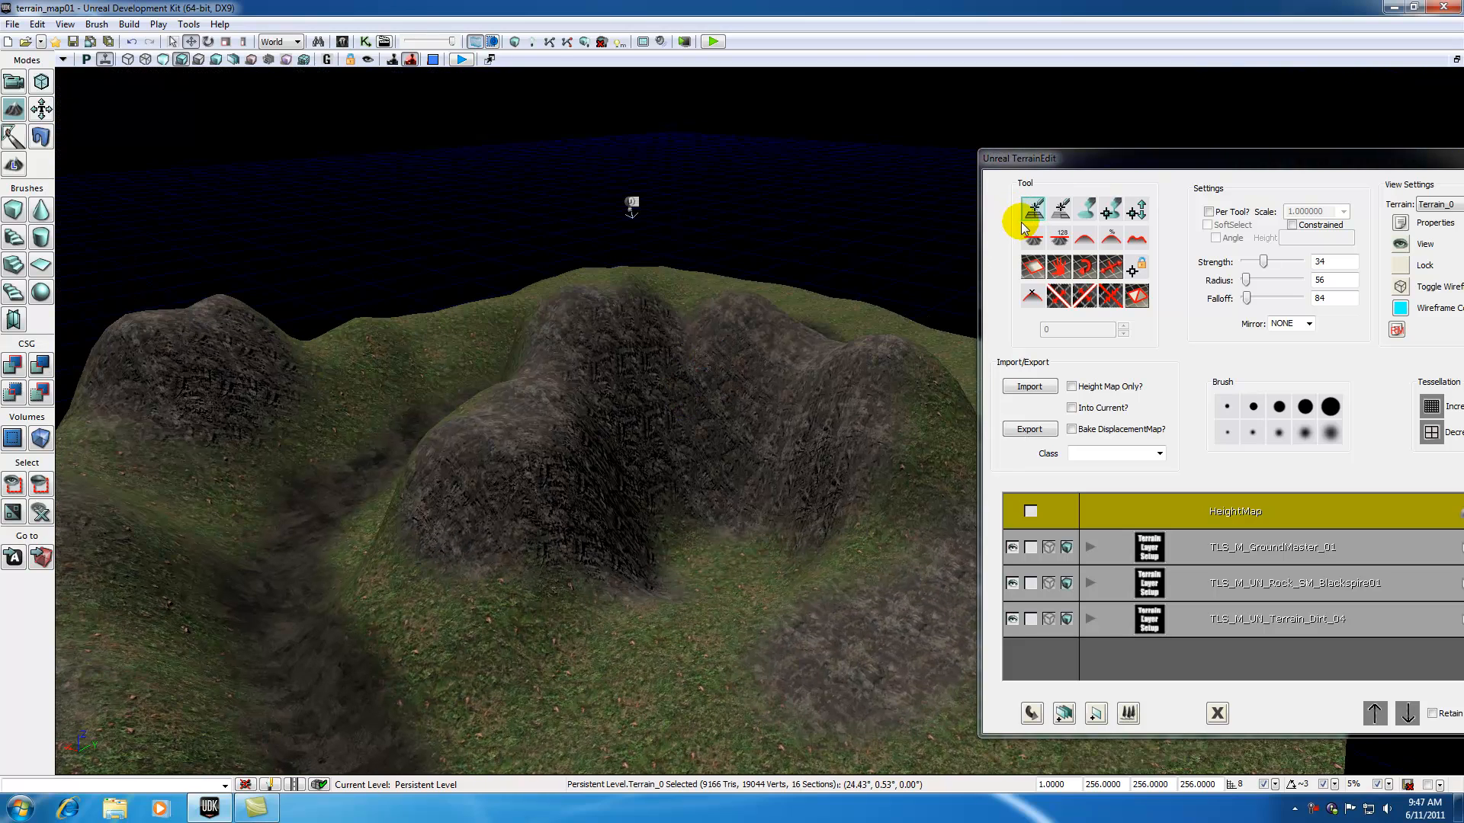
click(1115, 214)
mouse_move(638, 474)
mouse_down()
mouse_move(646, 419)
mouse_move(732, 381)
mouse_move(647, 434)
mouse_move(610, 488)
mouse_up()
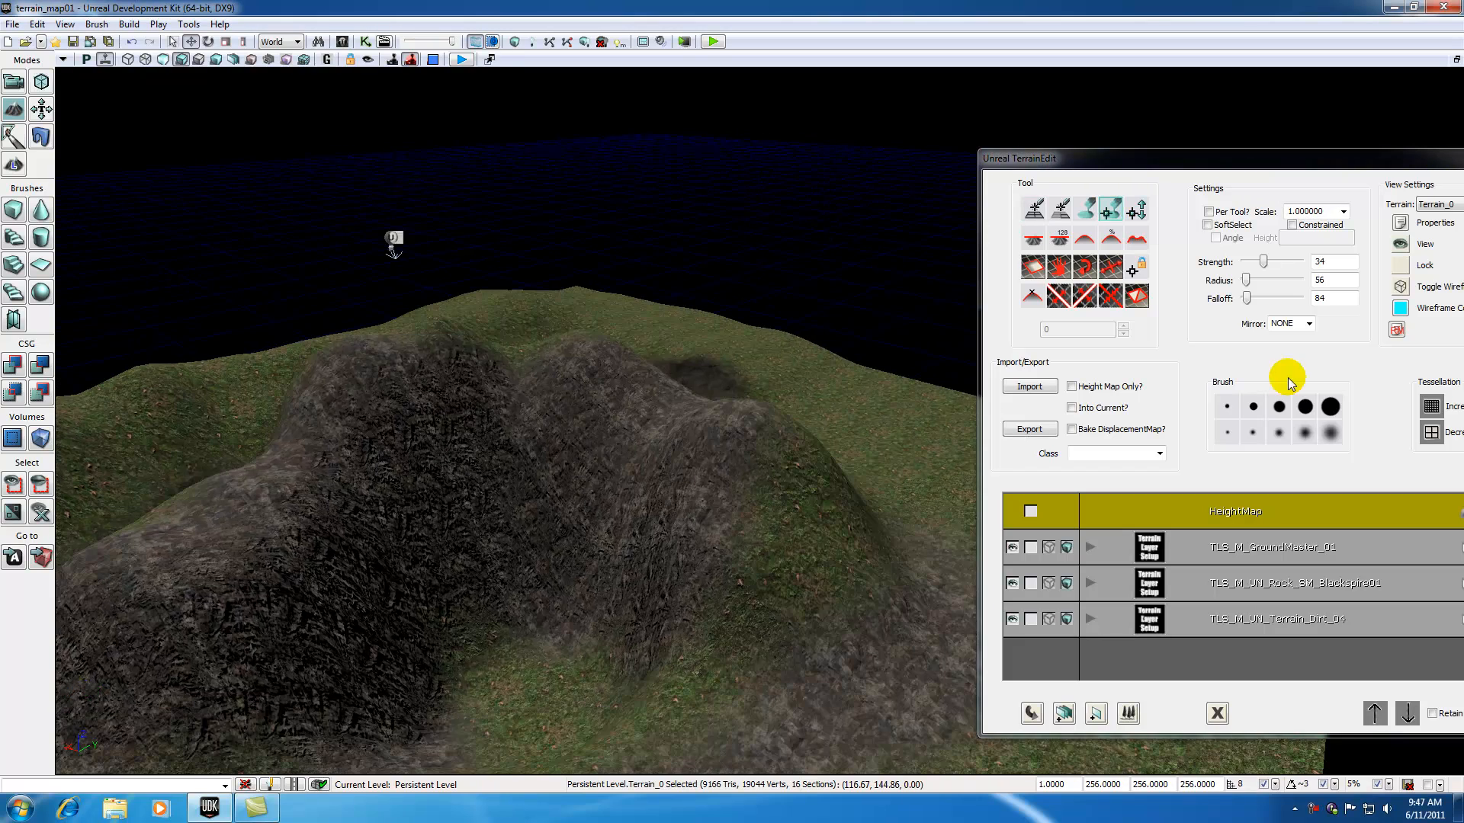
drag(1245, 279, 1251, 296)
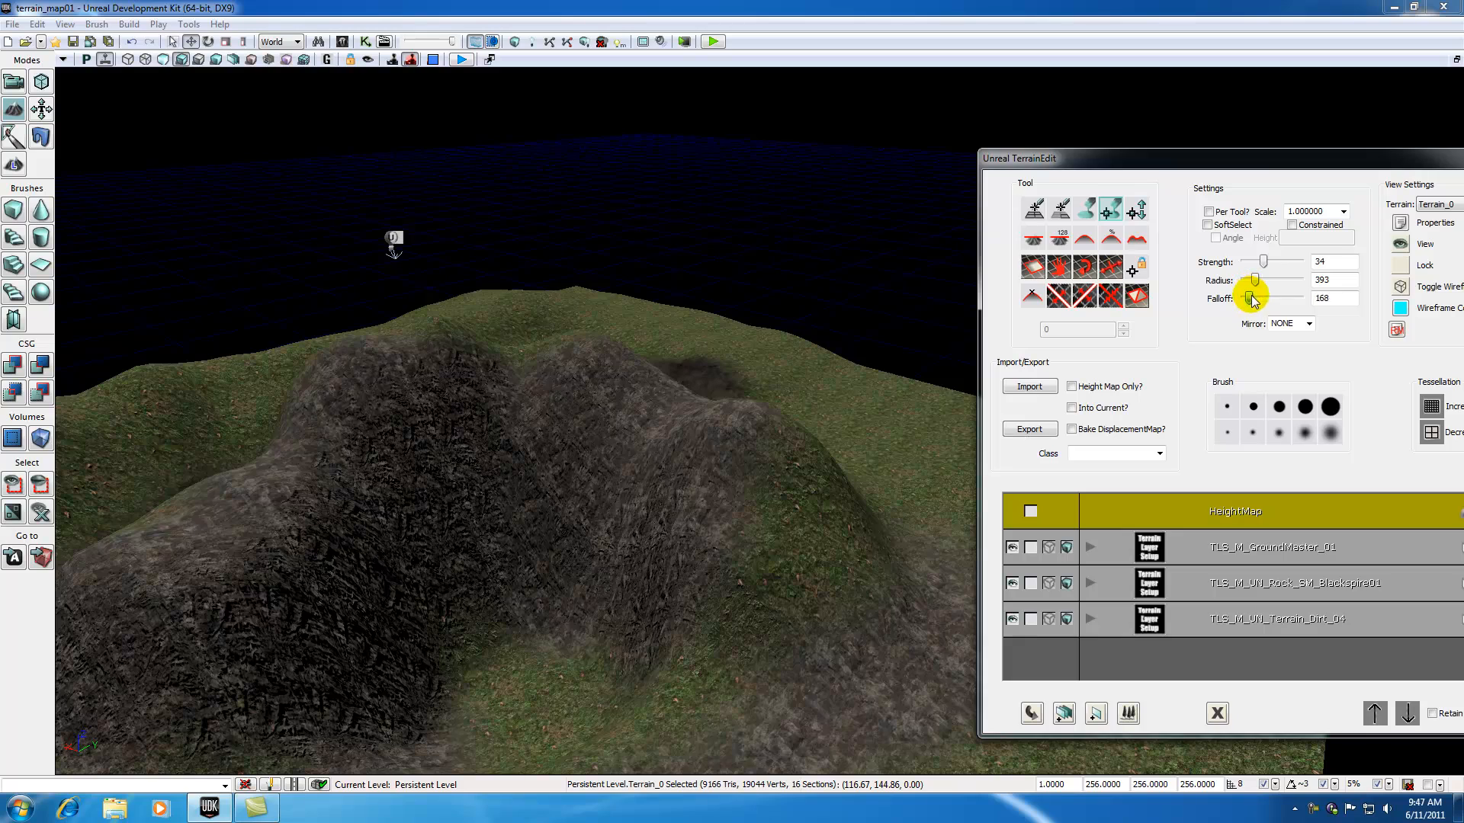
drag(941, 532, 900, 570)
drag(838, 491, 725, 457)
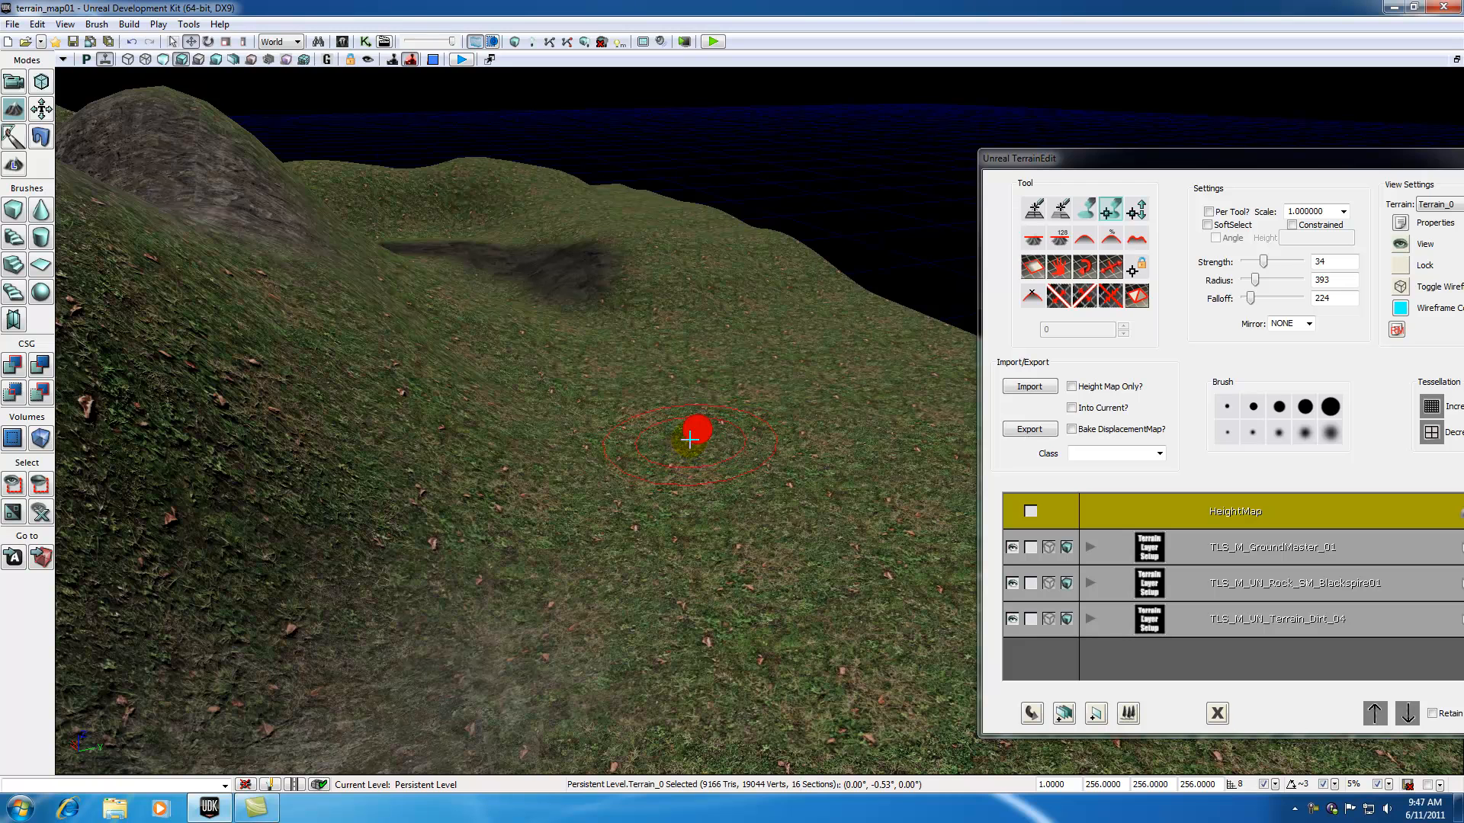
Select a square patch of terrain vertices on the grass beside the mountain and raise it slightly.
mouse_move(683, 415)
ctrl+mouse_down()
mouse_move(657, 454)
mouse_move(728, 480)
mouse_move(718, 406)
ctrl+mouse_up()
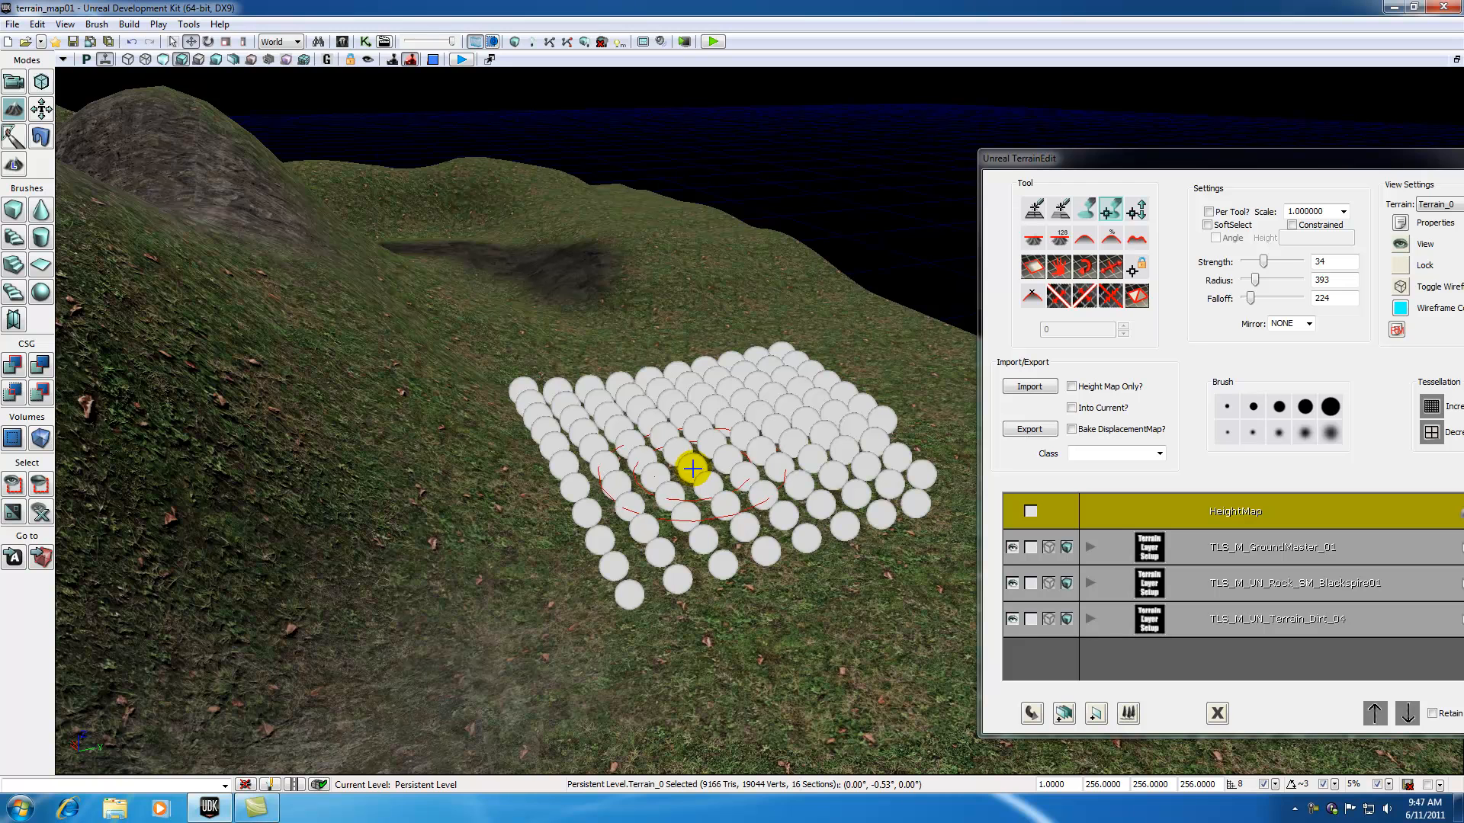
mouse_move(664, 636)
ctrl+right_down()
mouse_move(806, 605)
mouse_move(767, 624)
mouse_move(501, 577)
mouse_move(471, 442)
mouse_move(589, 510)
mouse_move(491, 392)
ctrl+right_up()
mouse_move(533, 457)
ctrl+mouse_down()
mouse_move(741, 405)
mouse_move(725, 500)
mouse_move(800, 473)
mouse_move(821, 518)
ctrl+mouse_up()
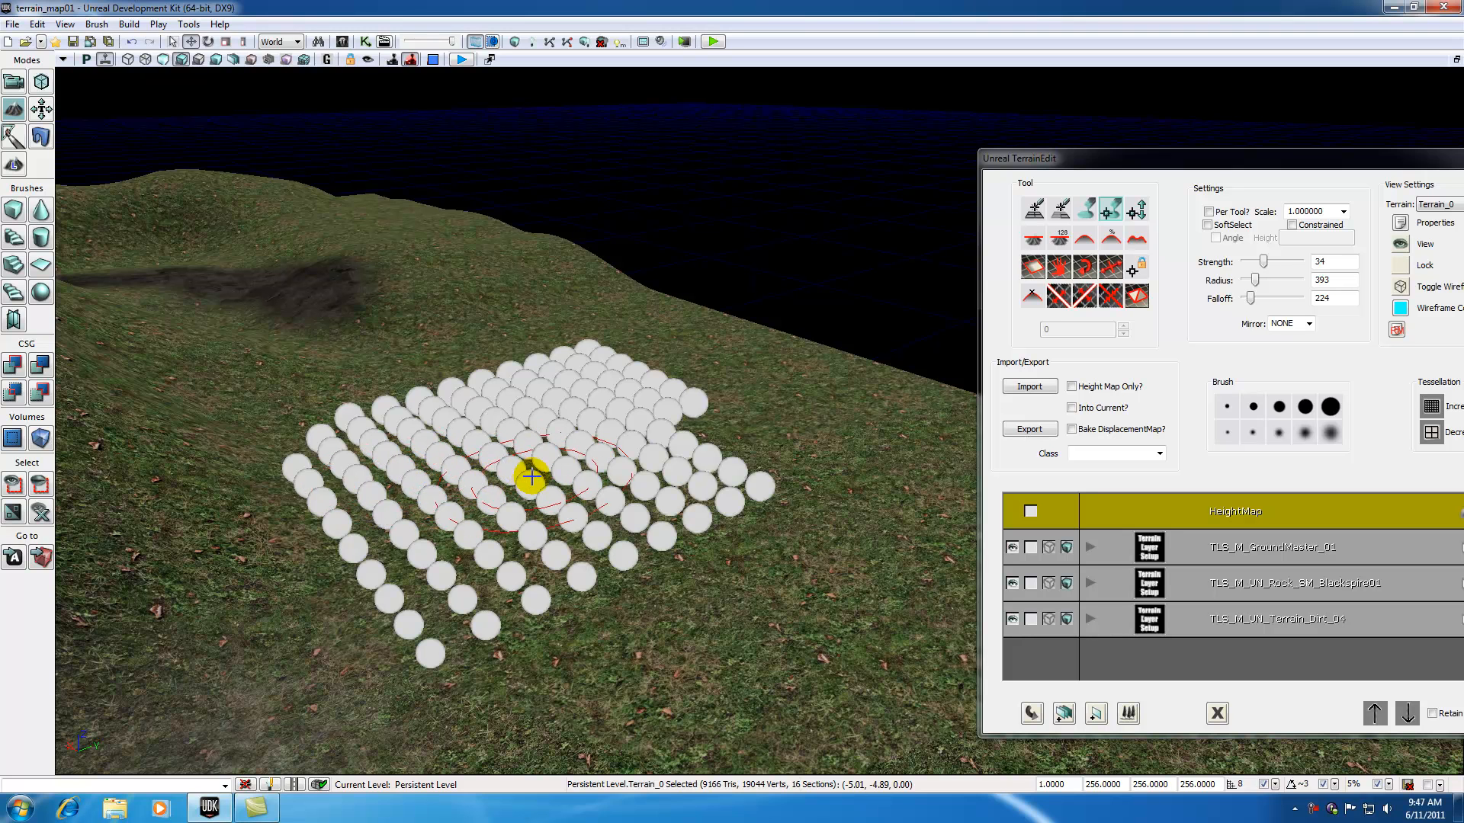
ctrl+drag(530, 477, 521, 319)
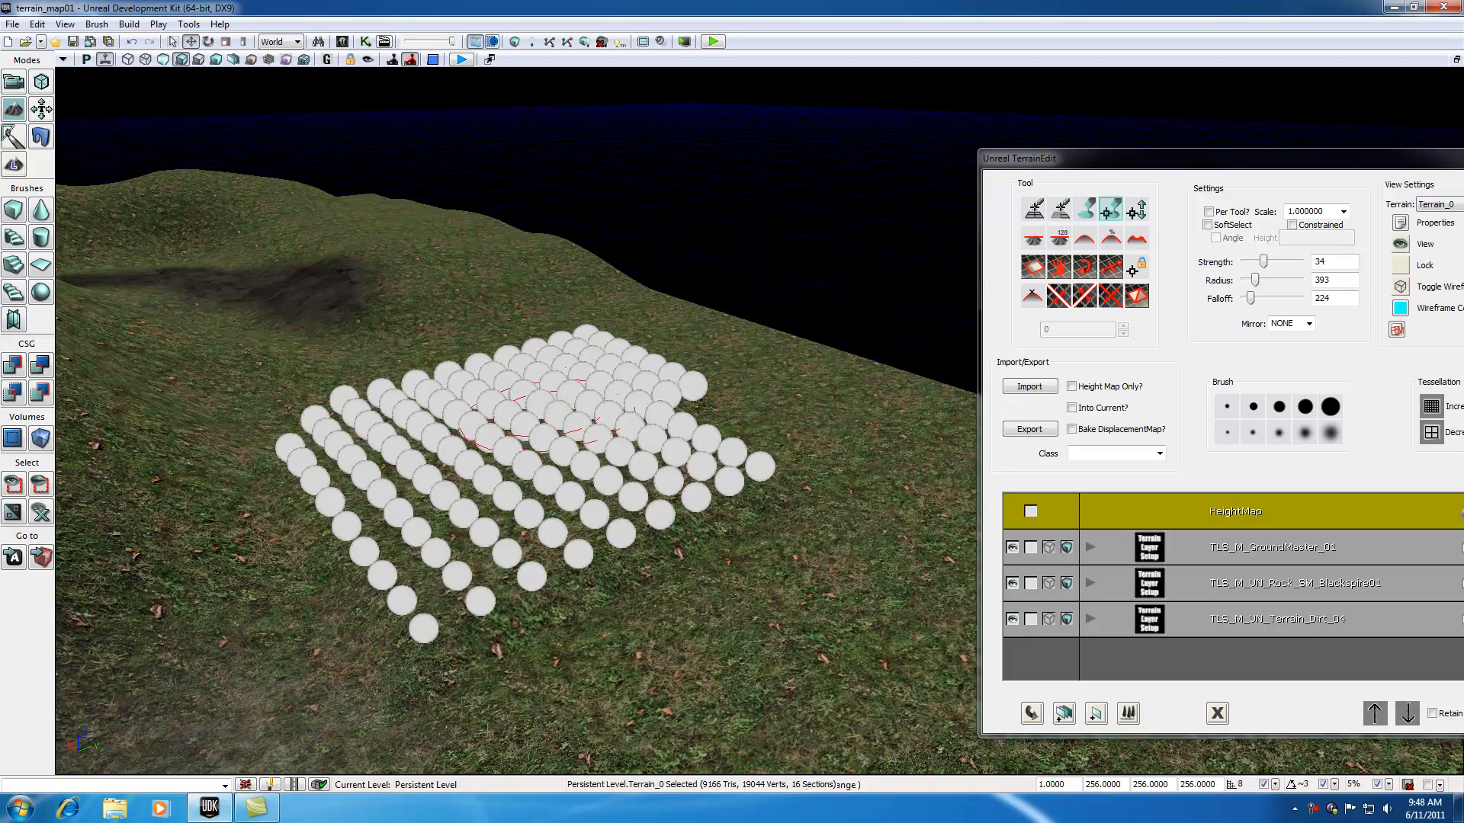
Set the strength to 99 and raise the vertex patch into a steep-sided block.
drag(549, 410, 549, 454)
click(839, 250)
drag(734, 387, 785, 346)
drag(383, 562, 328, 654)
drag(1263, 261, 1299, 262)
ctrl+drag(601, 461, 611, 292)
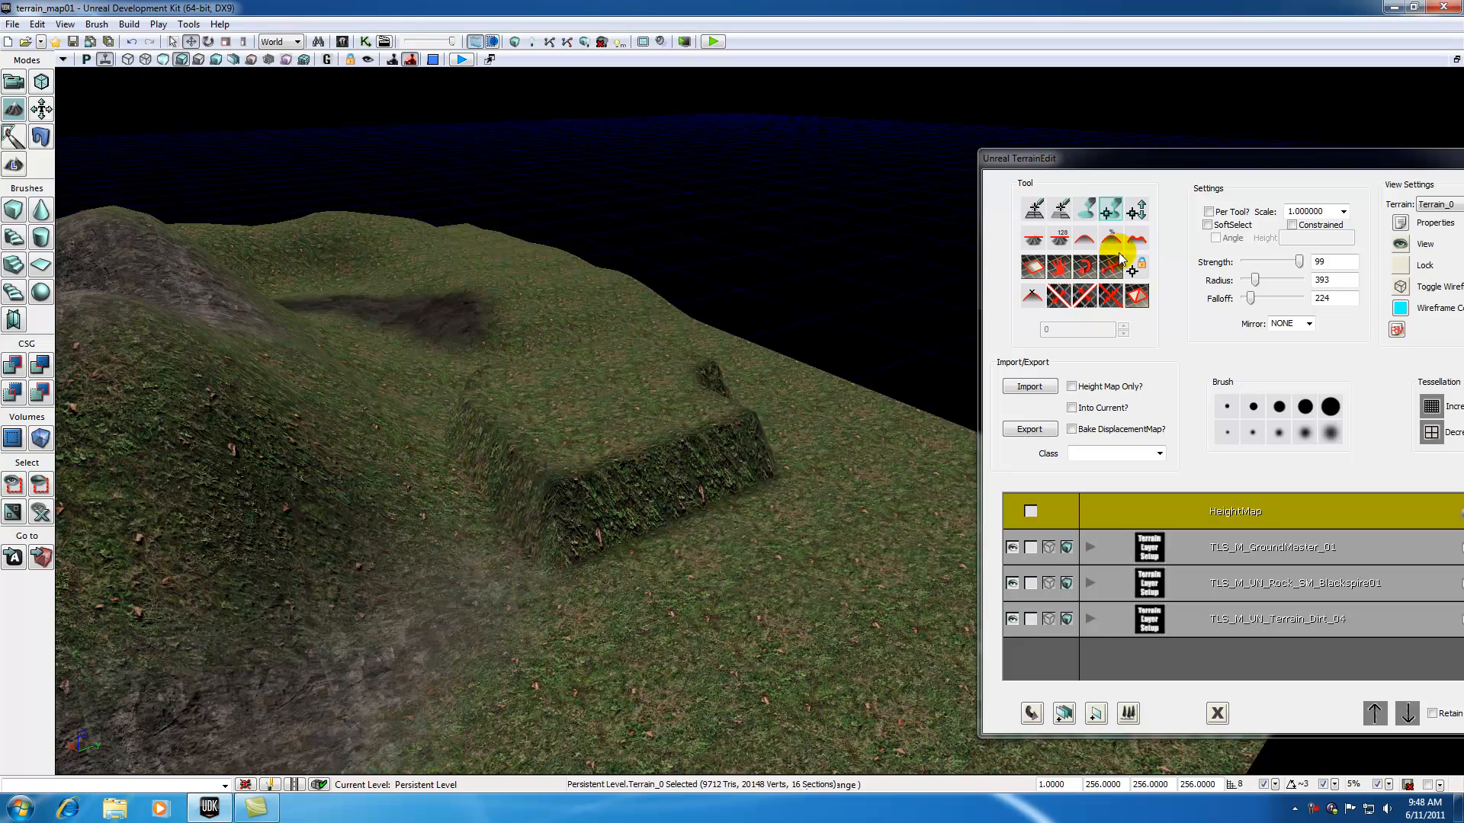
Switch to the Flatten tool and set its radius to 561 and falloff to 589.
click(1083, 212)
mouse_move(753, 396)
mouse_down()
mouse_move(900, 335)
mouse_move(565, 271)
mouse_move(546, 310)
mouse_move(758, 435)
mouse_up()
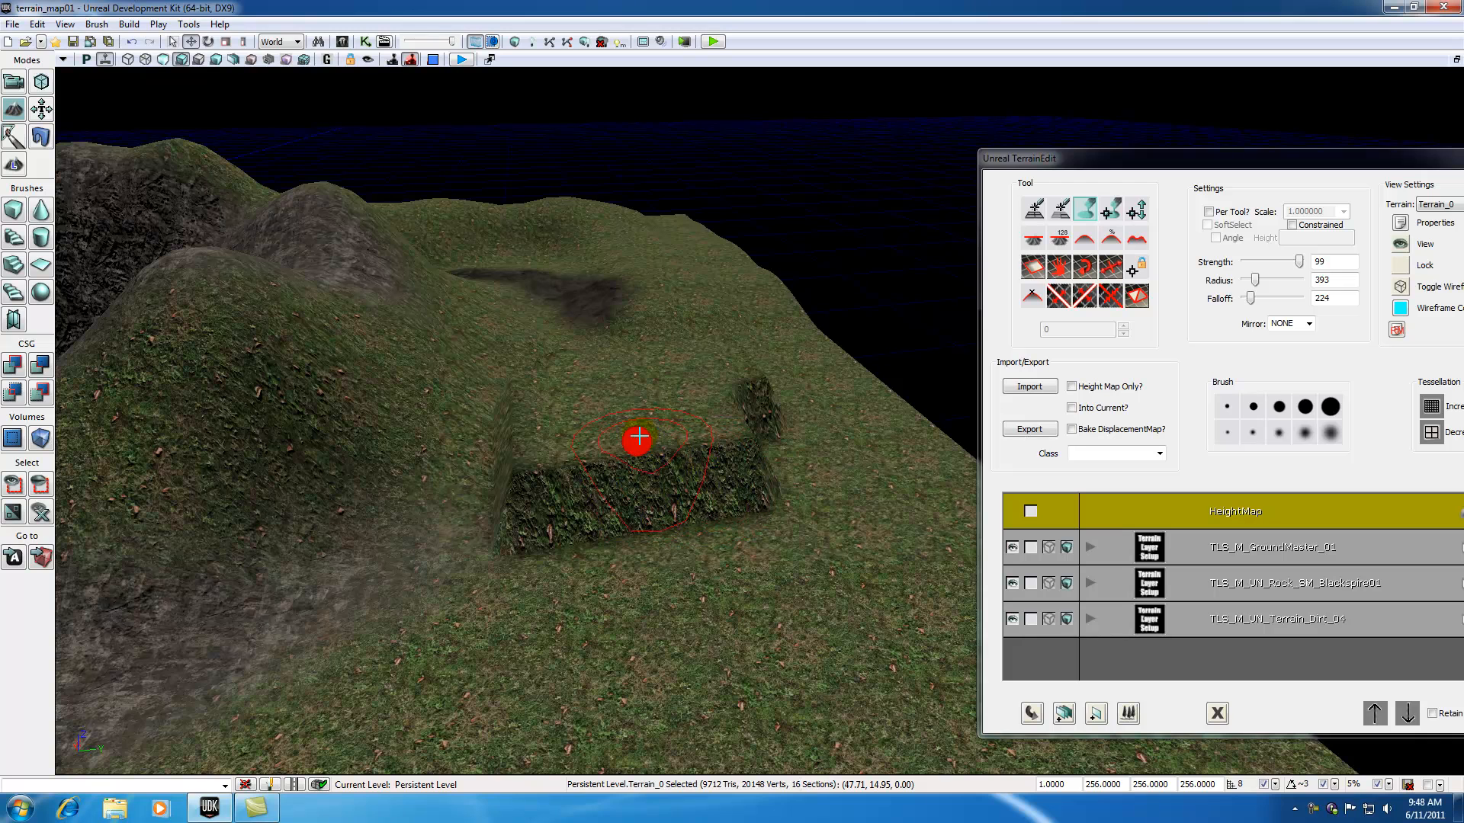
mouse_move(613, 438)
mouse_down()
mouse_move(579, 409)
mouse_move(594, 389)
mouse_move(616, 481)
mouse_move(575, 532)
mouse_move(507, 540)
mouse_move(448, 376)
mouse_move(519, 312)
mouse_move(625, 328)
mouse_move(629, 481)
mouse_up()
drag(1239, 163, 1190, 161)
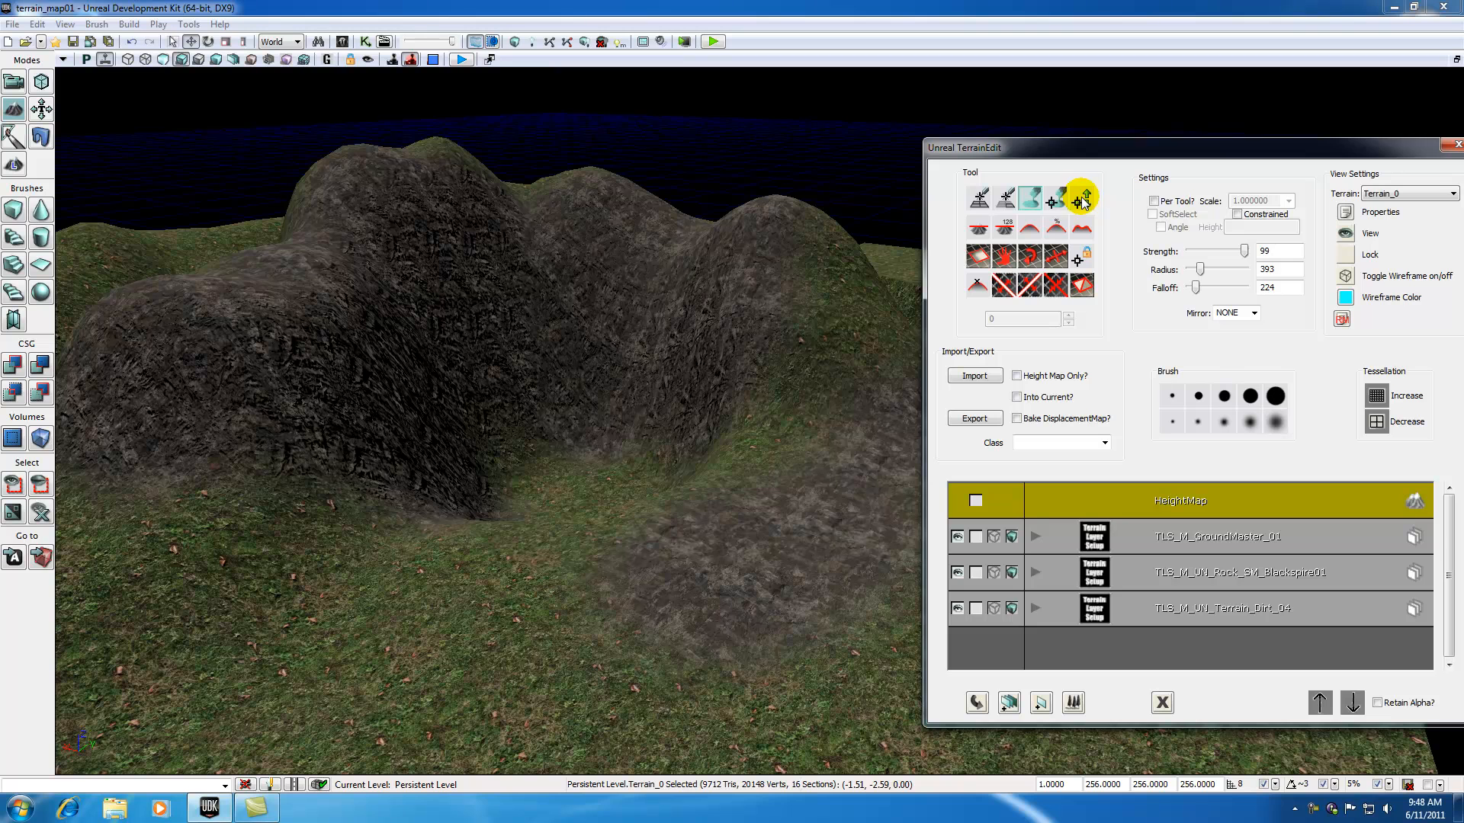
click(978, 231)
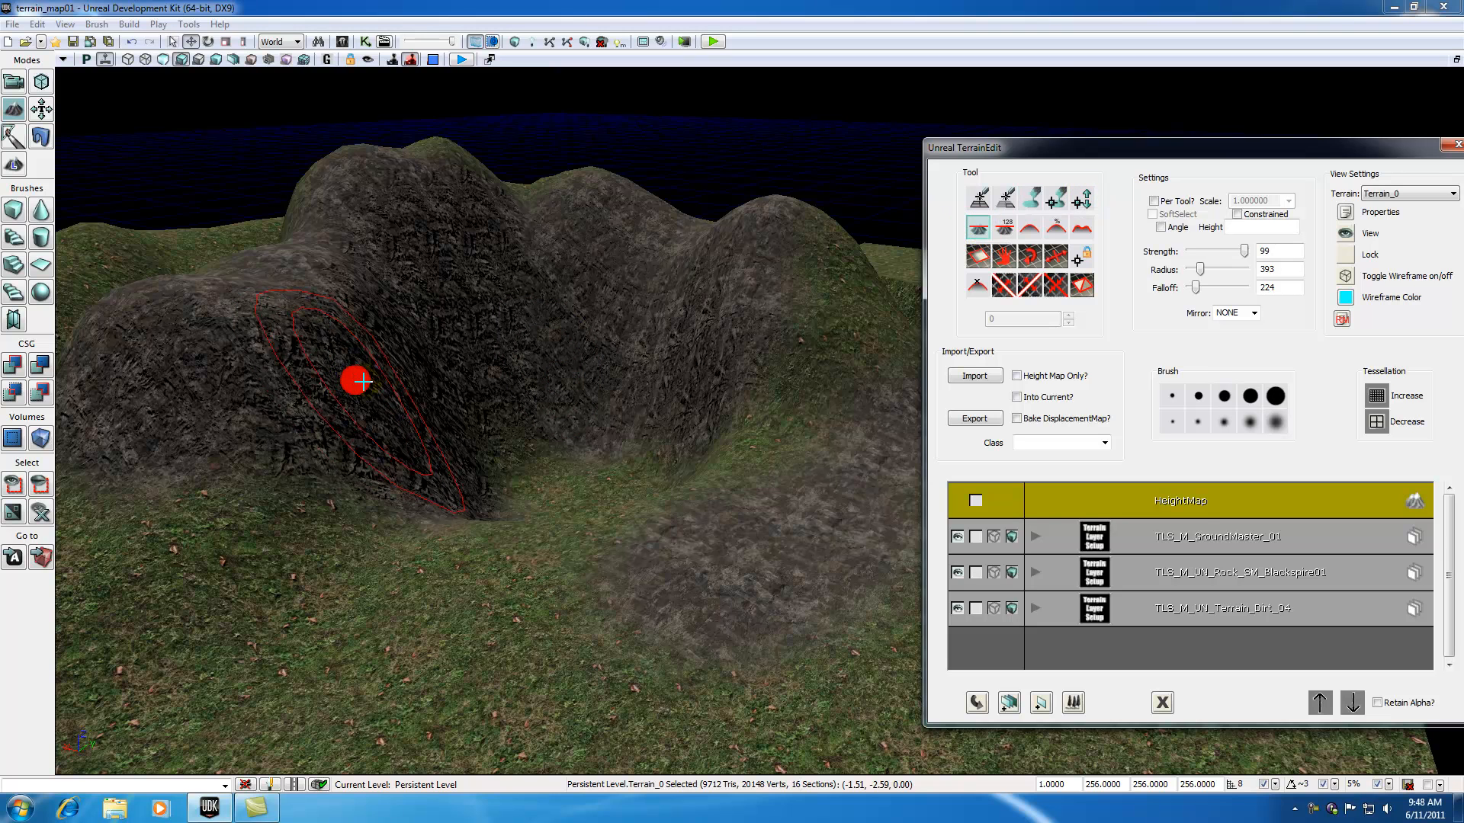
mouse_move(356, 380)
mouse_down()
mouse_move(313, 392)
mouse_move(350, 412)
mouse_move(336, 389)
mouse_move(336, 411)
mouse_move(353, 399)
mouse_move(319, 342)
mouse_move(317, 277)
mouse_move(297, 320)
mouse_move(346, 402)
mouse_move(379, 395)
mouse_move(405, 353)
mouse_move(621, 481)
mouse_up()
drag(1200, 270, 1200, 288)
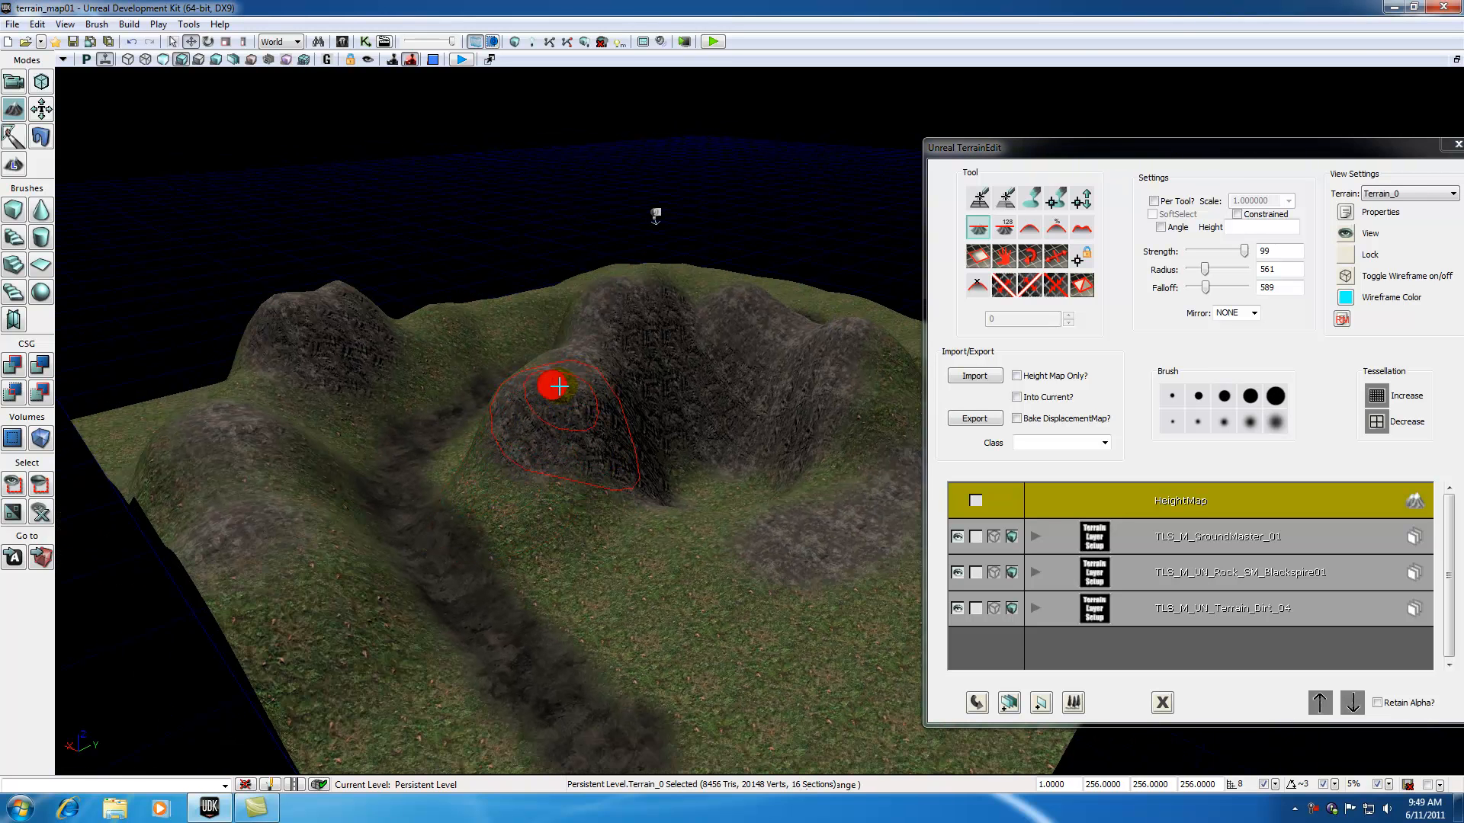
Try to extend a wide plateau out from the rocky hill beside the dirt path with Flatten, and undo it.
mouse_move(558, 386)
ctrl+mouse_down()
mouse_move(587, 451)
mouse_move(637, 488)
mouse_move(769, 501)
mouse_move(755, 500)
ctrl+mouse_up()
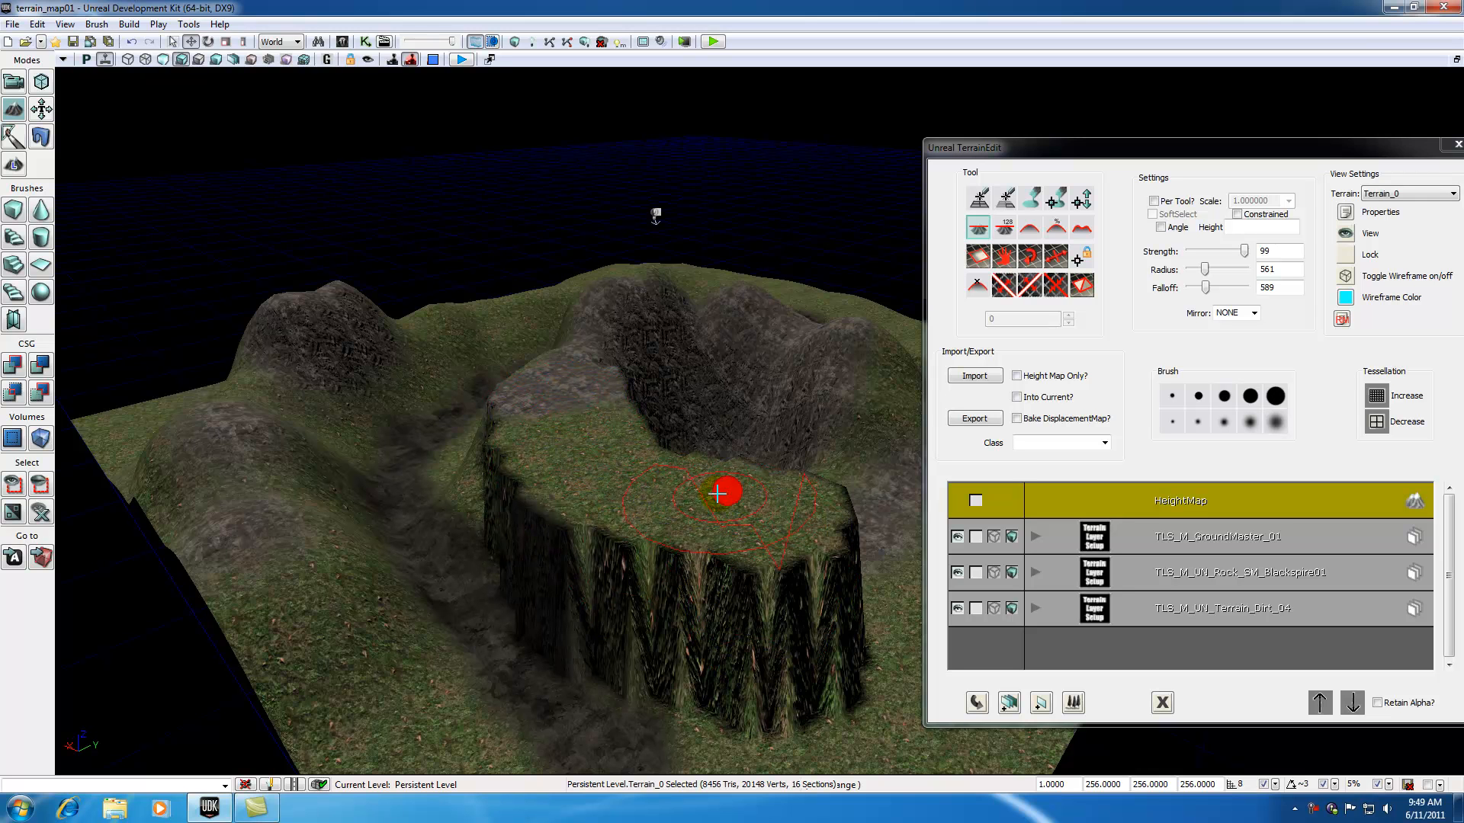
key(ctrl+z)
With Flatten at strength 44 and radius 84, extend a narrow level ridge from the rocky hill along the dirt path.
mouse_move(1205, 270)
mouse_down()
mouse_move(1211, 251)
mouse_move(1191, 270)
mouse_up()
mouse_move(560, 368)
ctrl+mouse_down()
mouse_move(559, 405)
mouse_move(620, 477)
mouse_move(719, 480)
mouse_move(554, 400)
mouse_move(791, 523)
mouse_move(752, 477)
mouse_move(639, 450)
ctrl+mouse_up()
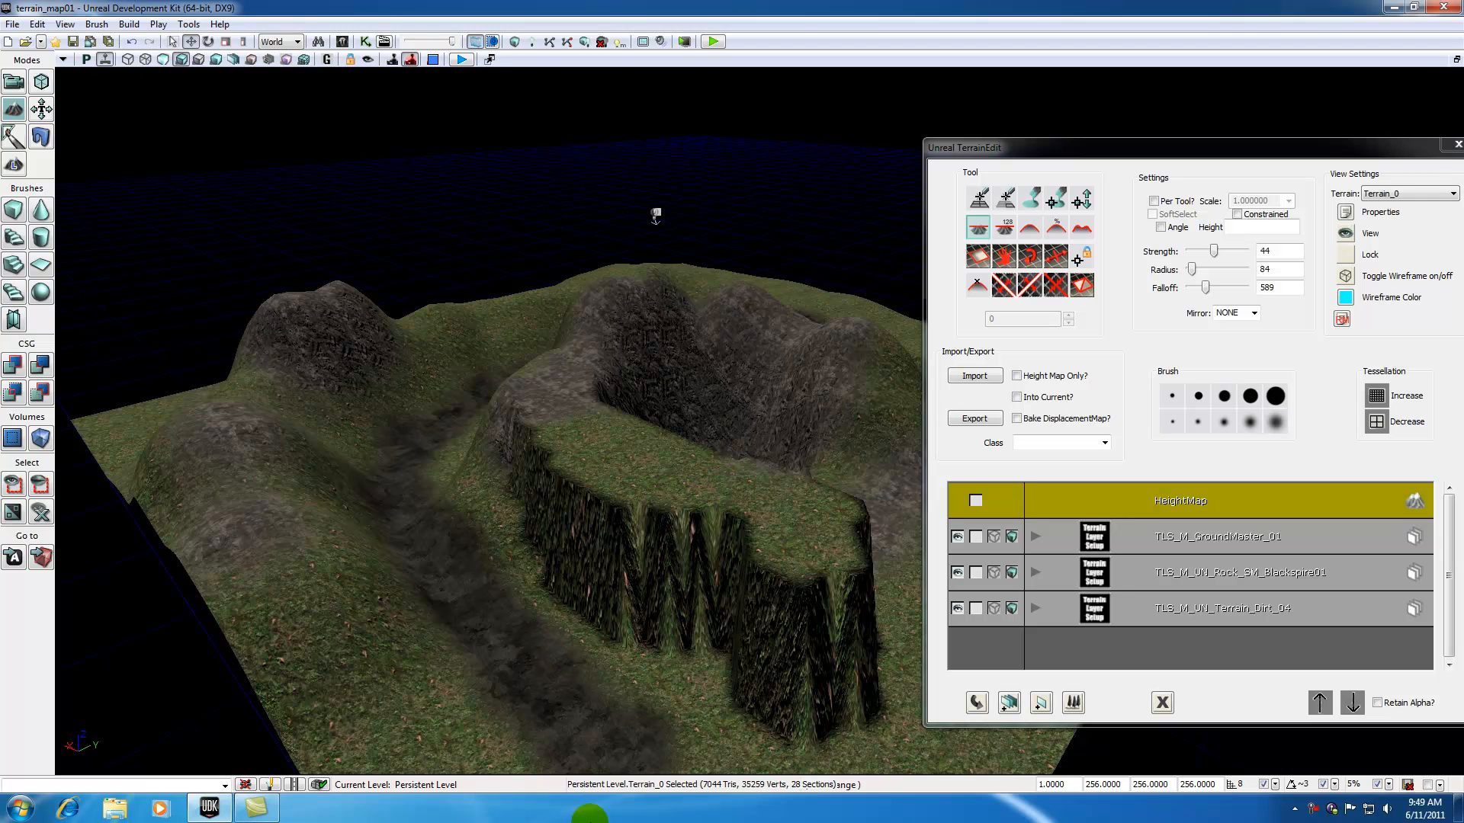
drag(604, 710, 613, 752)
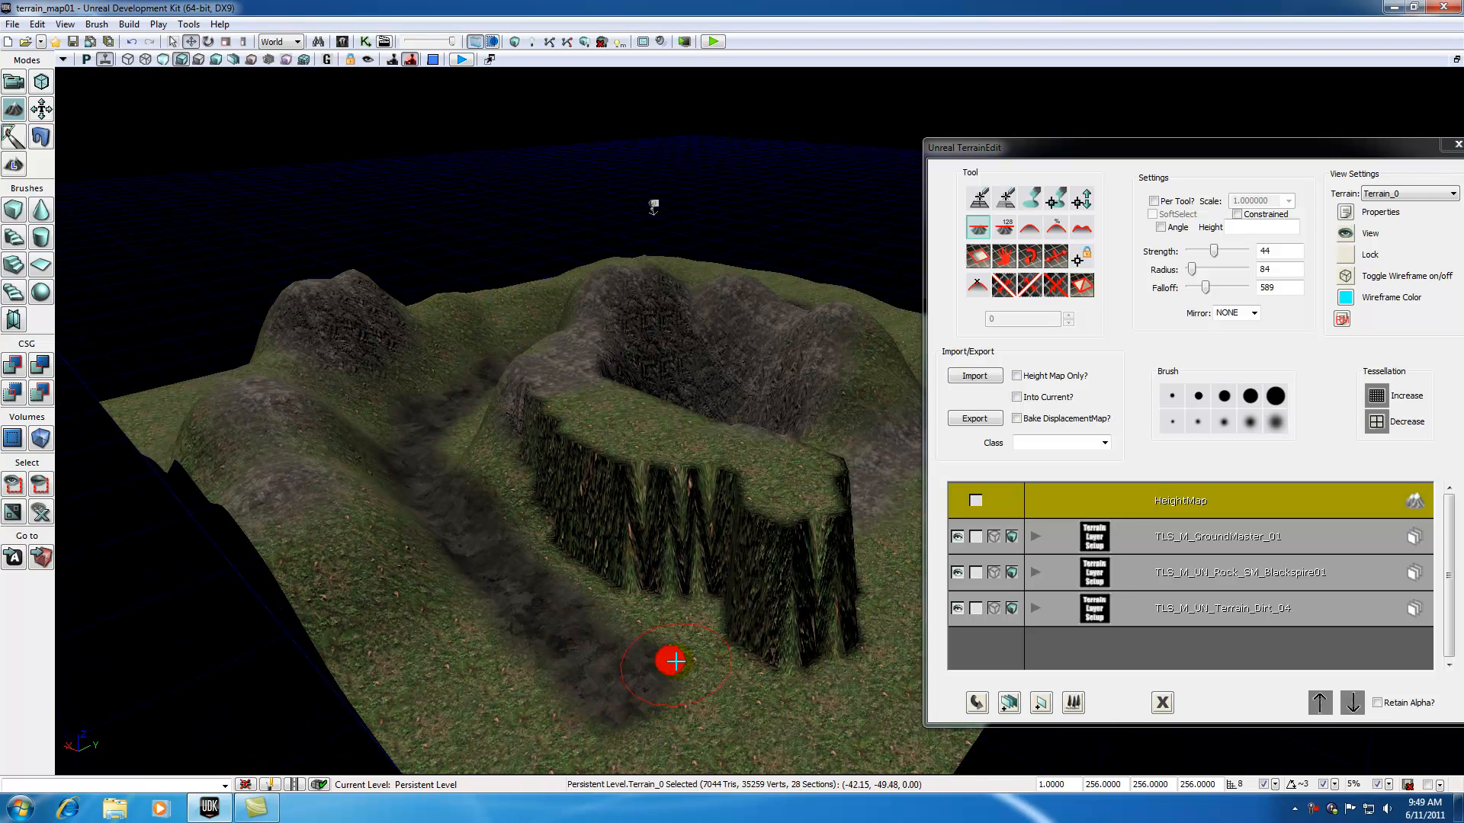
mouse_move(753, 724)
ctrl+mouse_down()
mouse_move(777, 689)
mouse_move(798, 570)
mouse_move(758, 568)
mouse_move(755, 516)
mouse_move(673, 500)
mouse_move(591, 529)
mouse_move(598, 510)
ctrl+mouse_up()
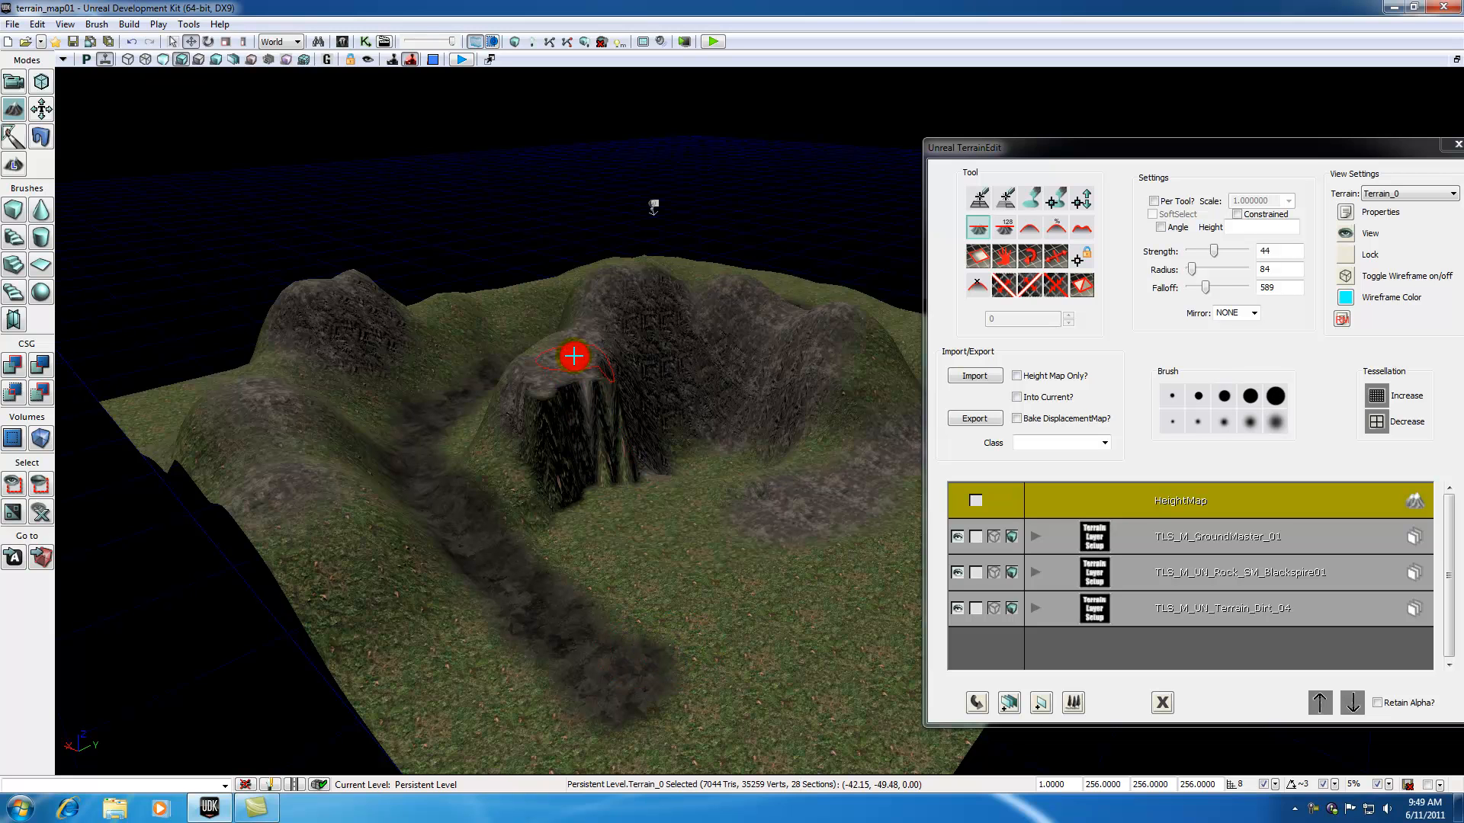
mouse_move(566, 374)
ctrl+mouse_down()
mouse_move(598, 434)
mouse_move(742, 473)
mouse_move(591, 435)
mouse_move(690, 495)
ctrl+mouse_up()
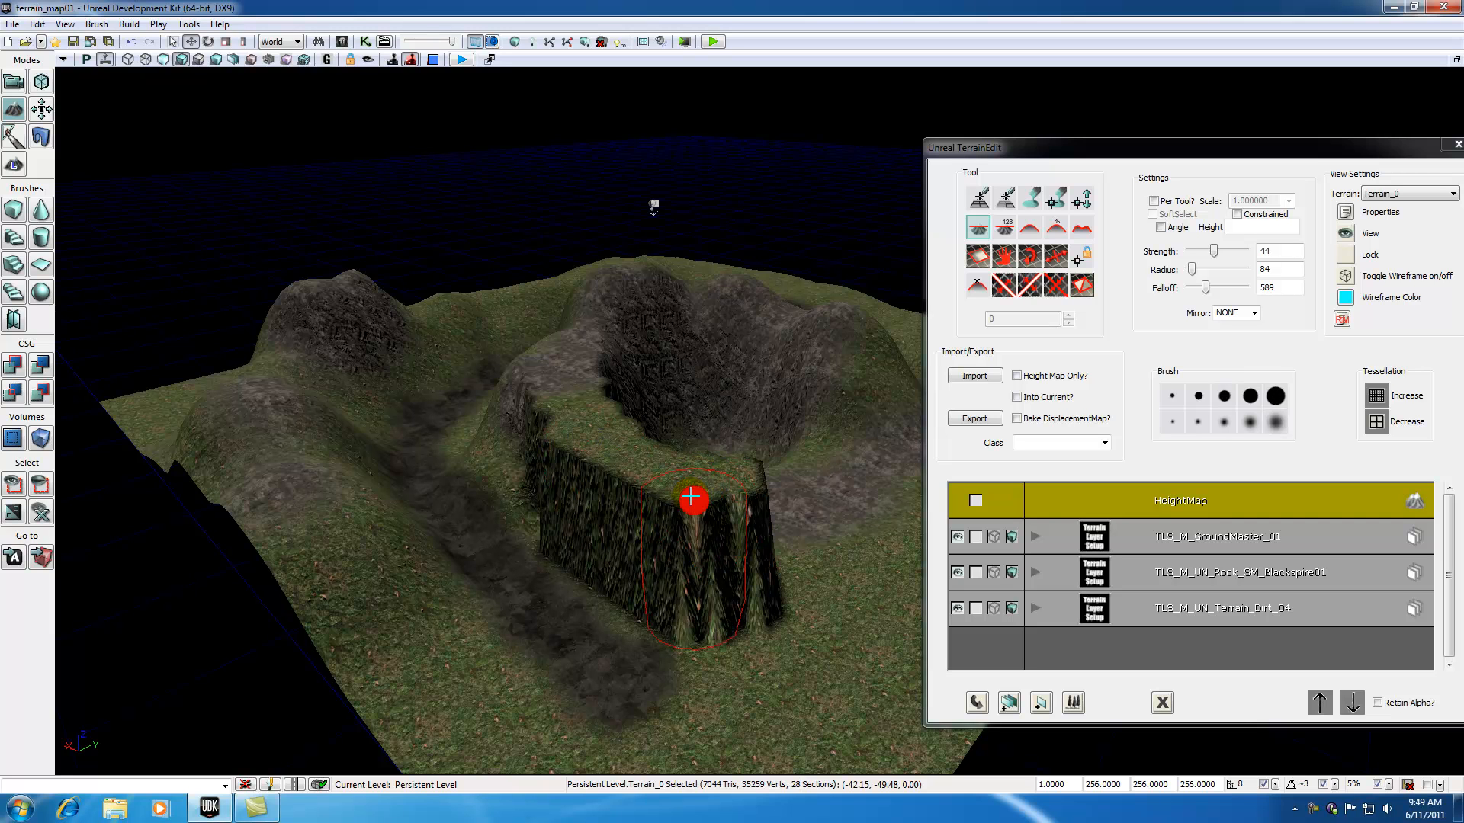
Switch to the Smooth tool with strength 21, radius 898 and falloff 561.
click(1030, 229)
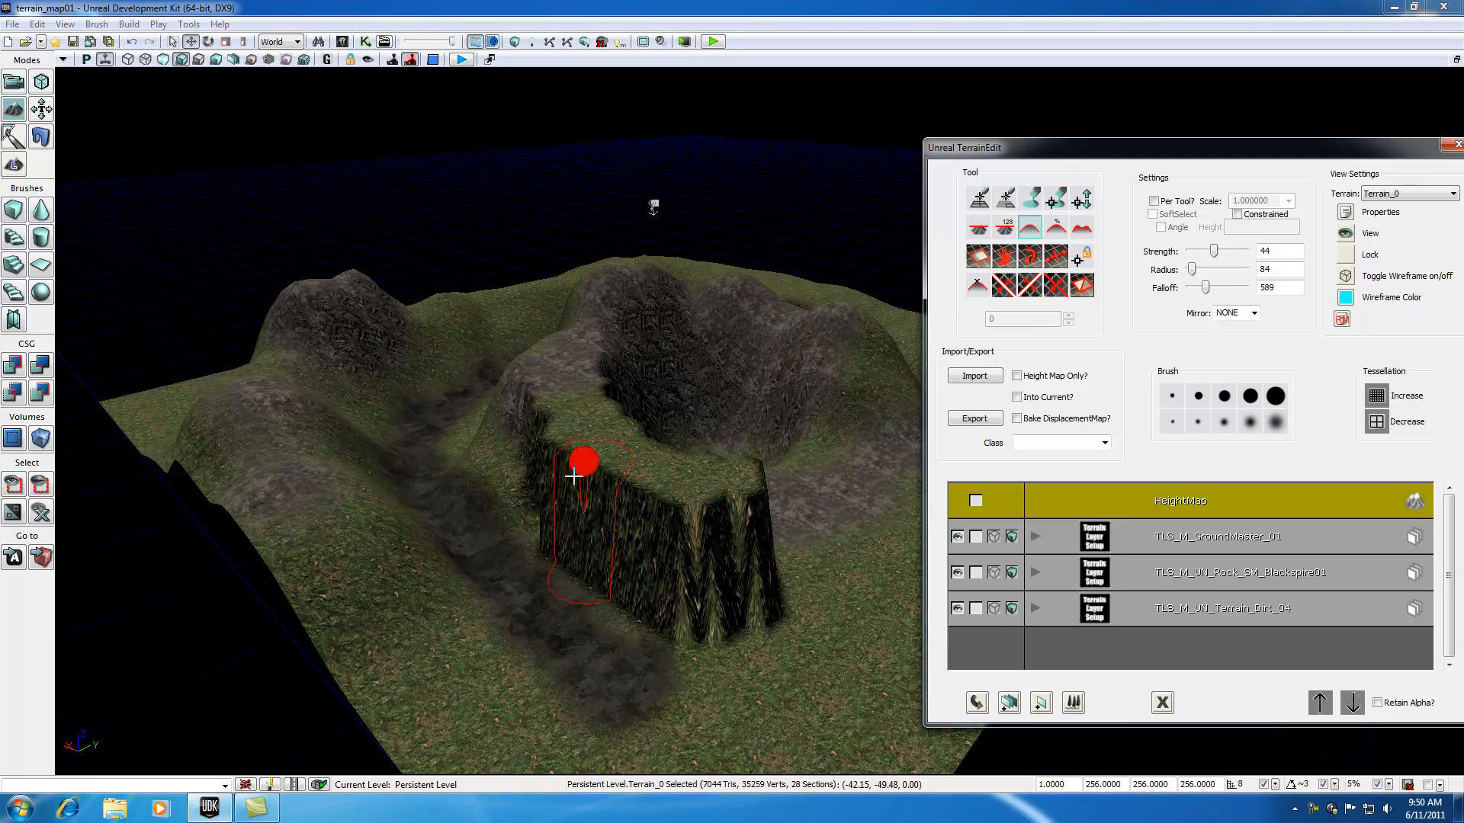
drag(1191, 269, 1213, 269)
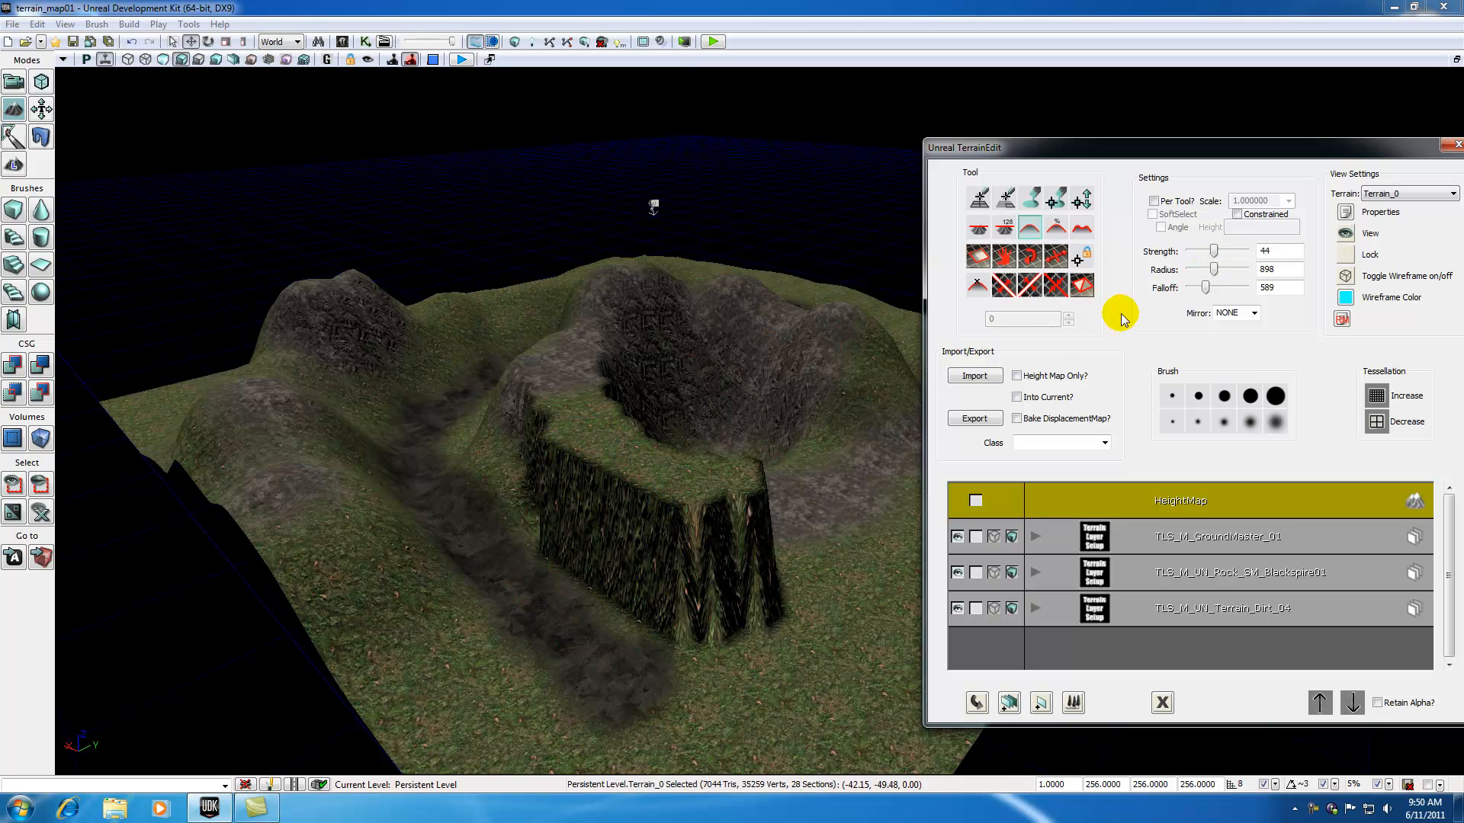
drag(1206, 286, 1202, 254)
Smooth the steep sides and top of the new ridge so it blends into the hill and surrounding ground.
mouse_move(555, 410)
mouse_down()
mouse_move(562, 439)
mouse_move(541, 400)
mouse_move(597, 402)
mouse_move(630, 468)
mouse_move(621, 435)
mouse_move(683, 513)
mouse_move(611, 444)
mouse_move(696, 523)
mouse_move(764, 517)
mouse_move(776, 538)
mouse_move(835, 488)
mouse_move(724, 511)
mouse_move(764, 604)
mouse_up()
mouse_move(592, 494)
ctrl+mouse_down()
mouse_move(591, 579)
mouse_move(613, 522)
ctrl+mouse_up()
mouse_move(595, 587)
ctrl+mouse_down()
mouse_move(597, 562)
mouse_move(572, 607)
mouse_move(612, 483)
ctrl+mouse_up()
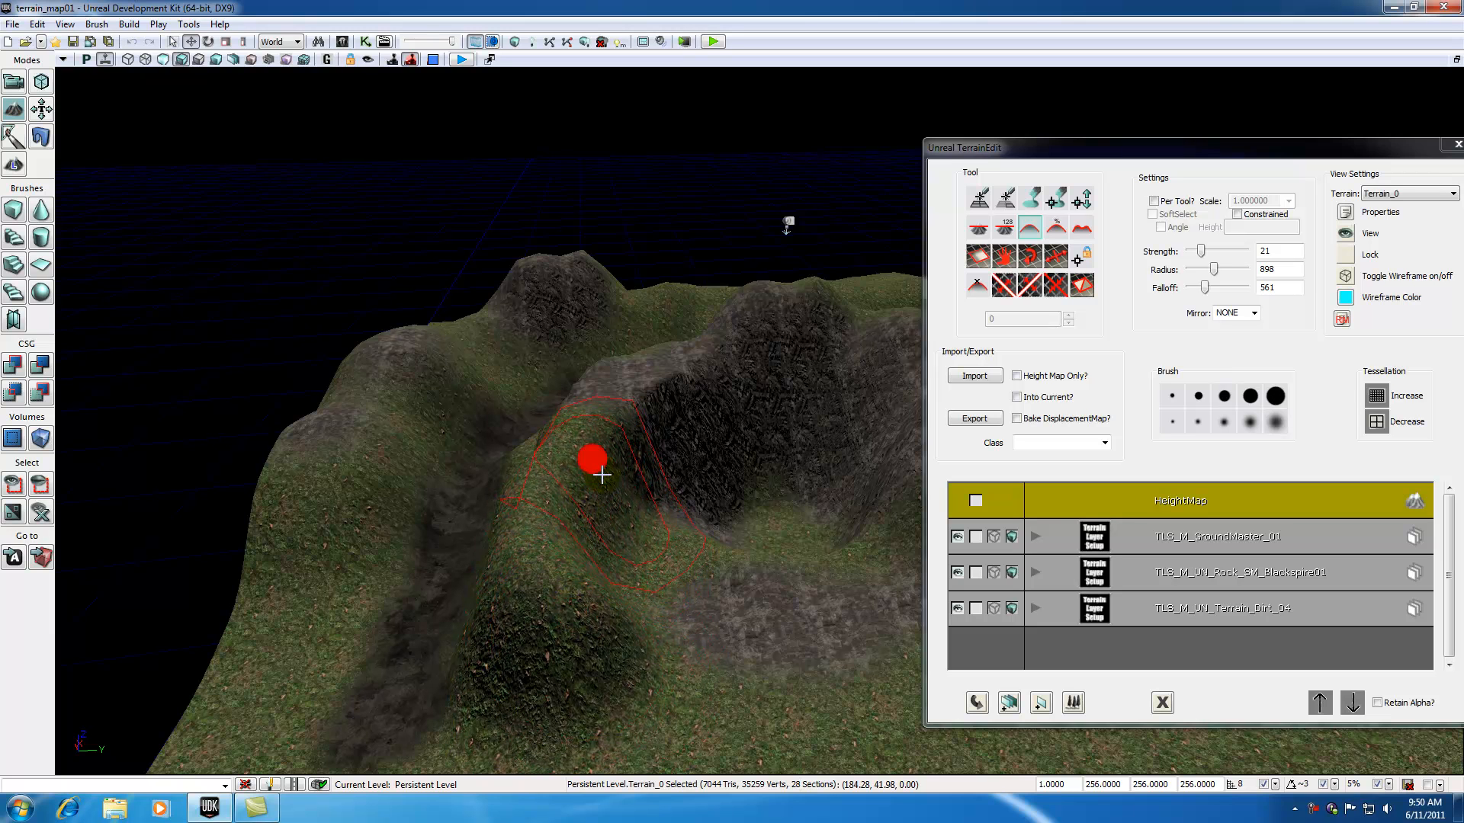
mouse_move(578, 550)
ctrl+mouse_down()
mouse_move(593, 589)
mouse_move(570, 534)
mouse_move(587, 461)
mouse_move(582, 523)
mouse_move(592, 496)
mouse_move(603, 505)
mouse_move(594, 583)
ctrl+mouse_up()
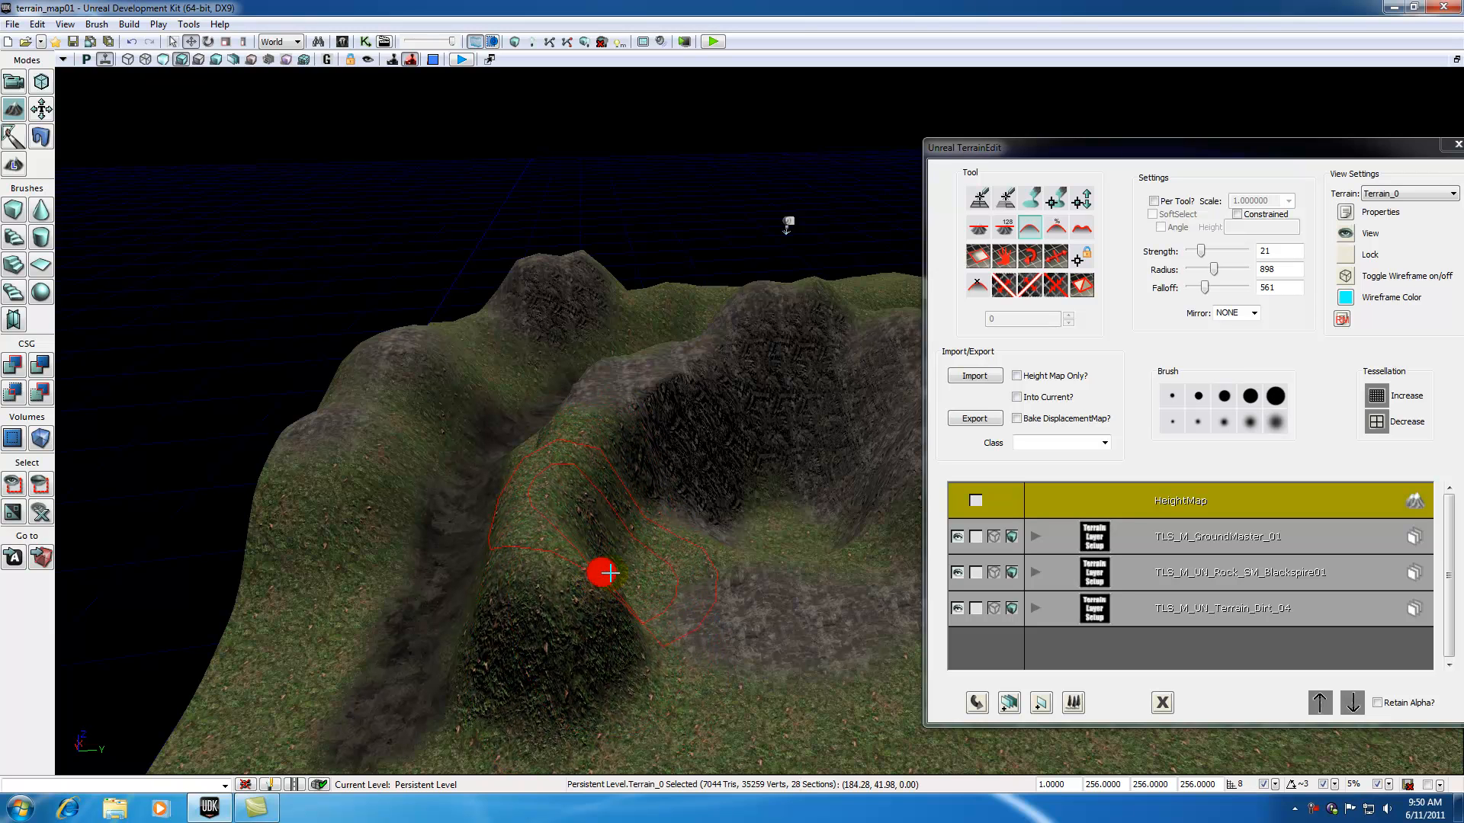
ctrl+drag(625, 549, 648, 493)
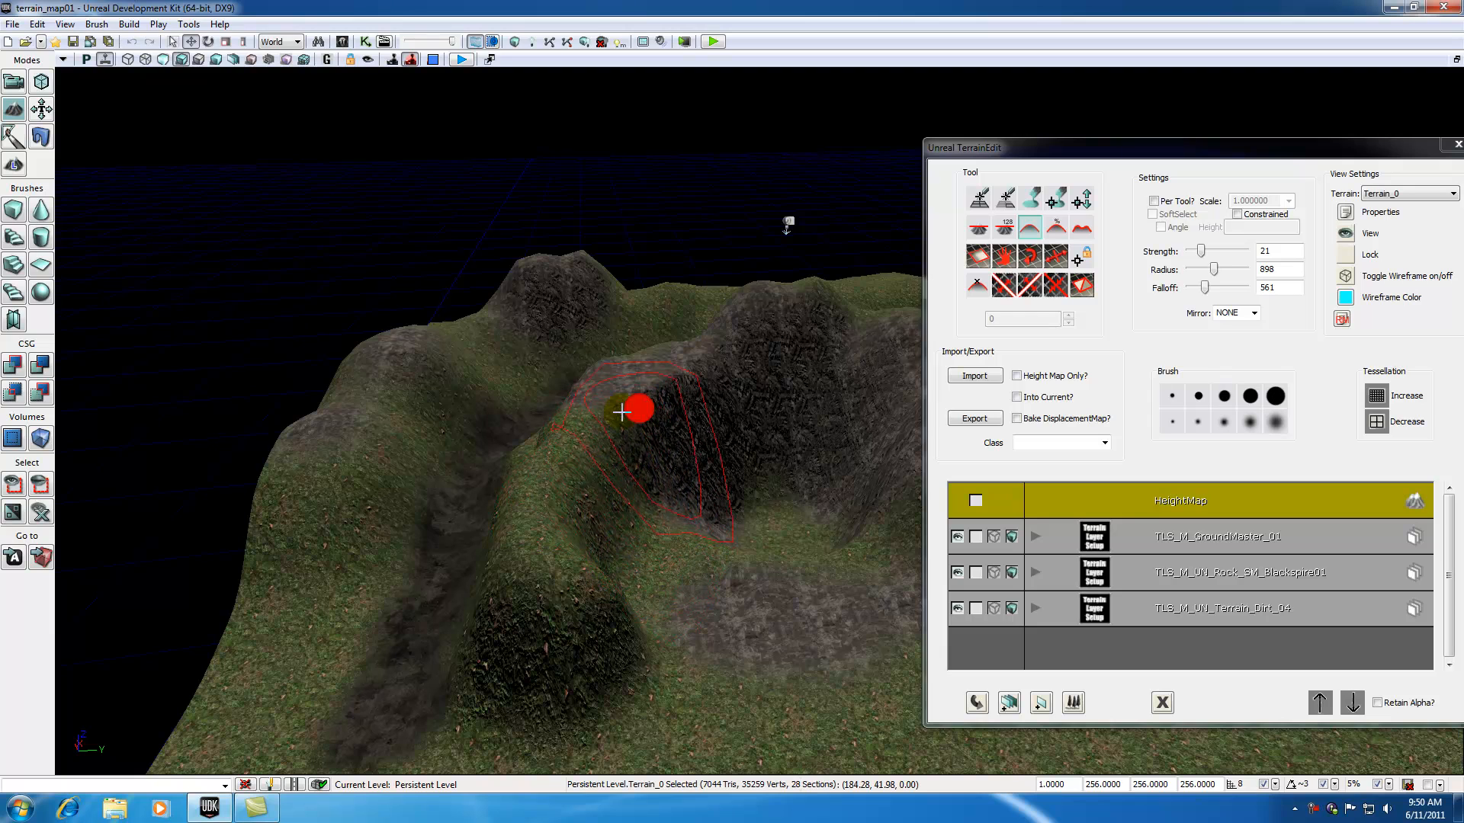
With the Average tool at strength 21, radius 533 and falloff 561, level the dark rocky mound beside the dirt path.
mouse_move(533, 301)
mouse_down()
mouse_move(539, 483)
mouse_move(522, 467)
mouse_move(568, 267)
mouse_move(605, 379)
mouse_up()
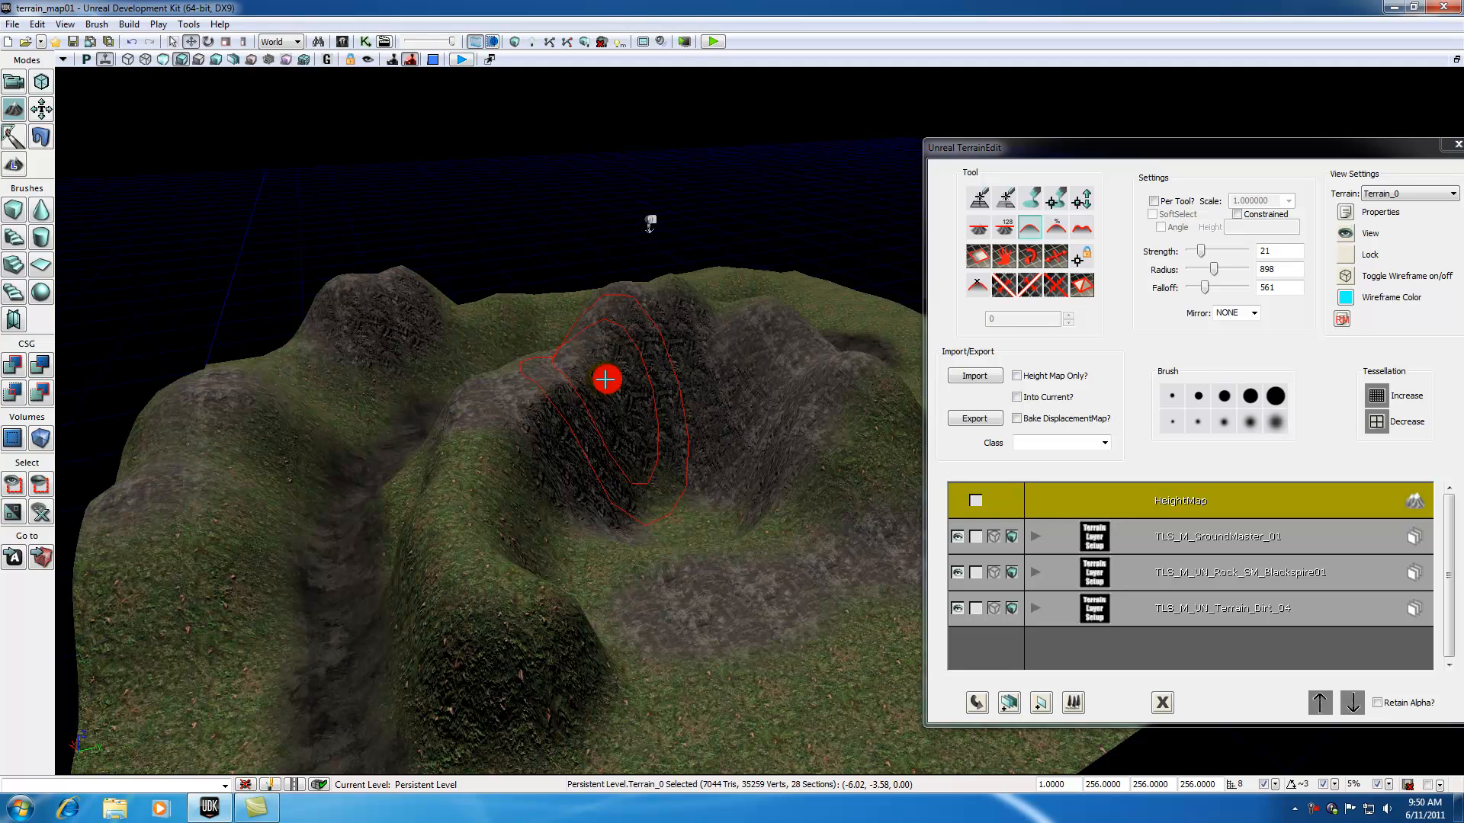
click(1058, 227)
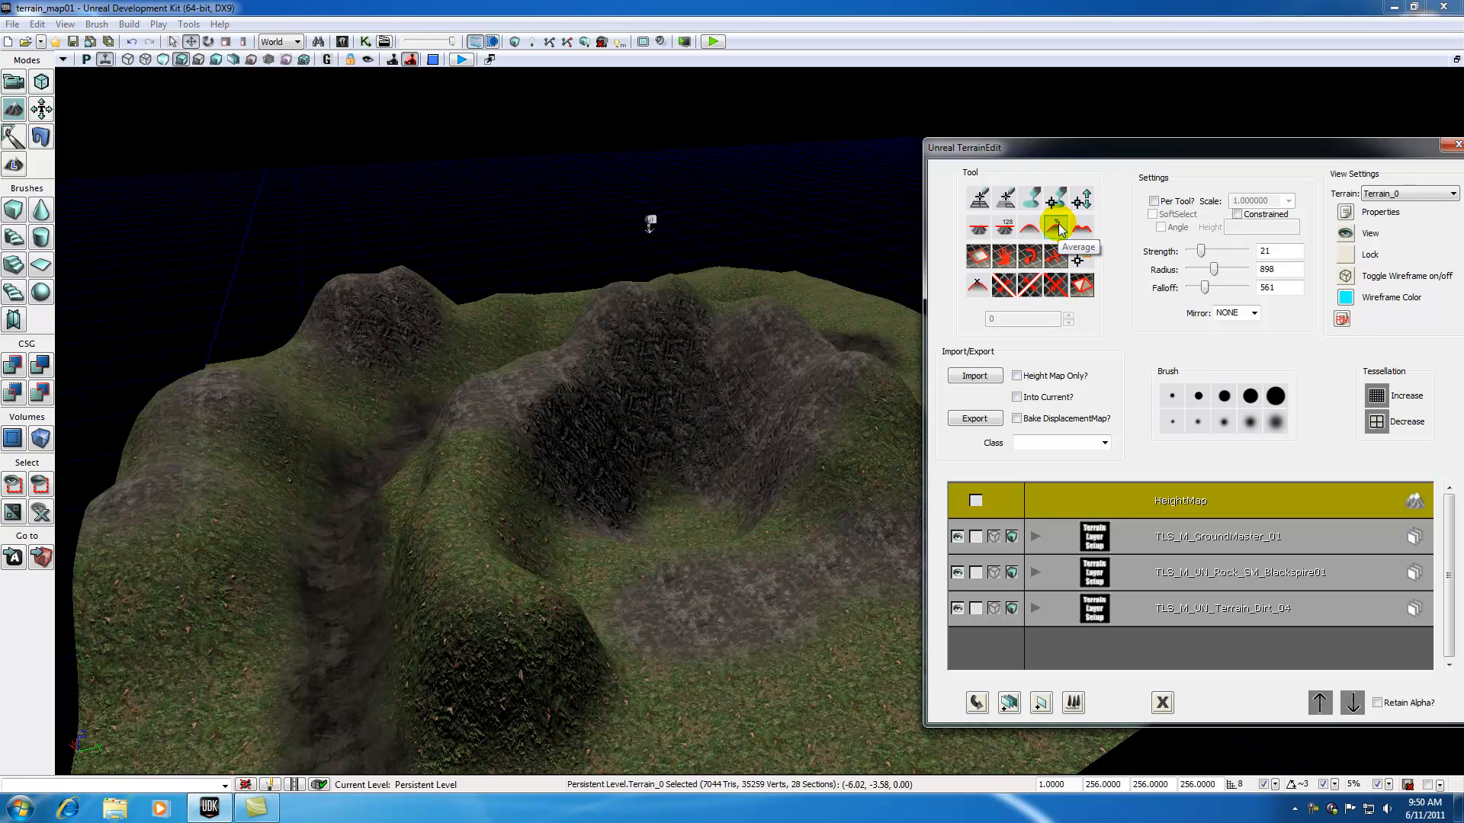
drag(1214, 269, 1203, 269)
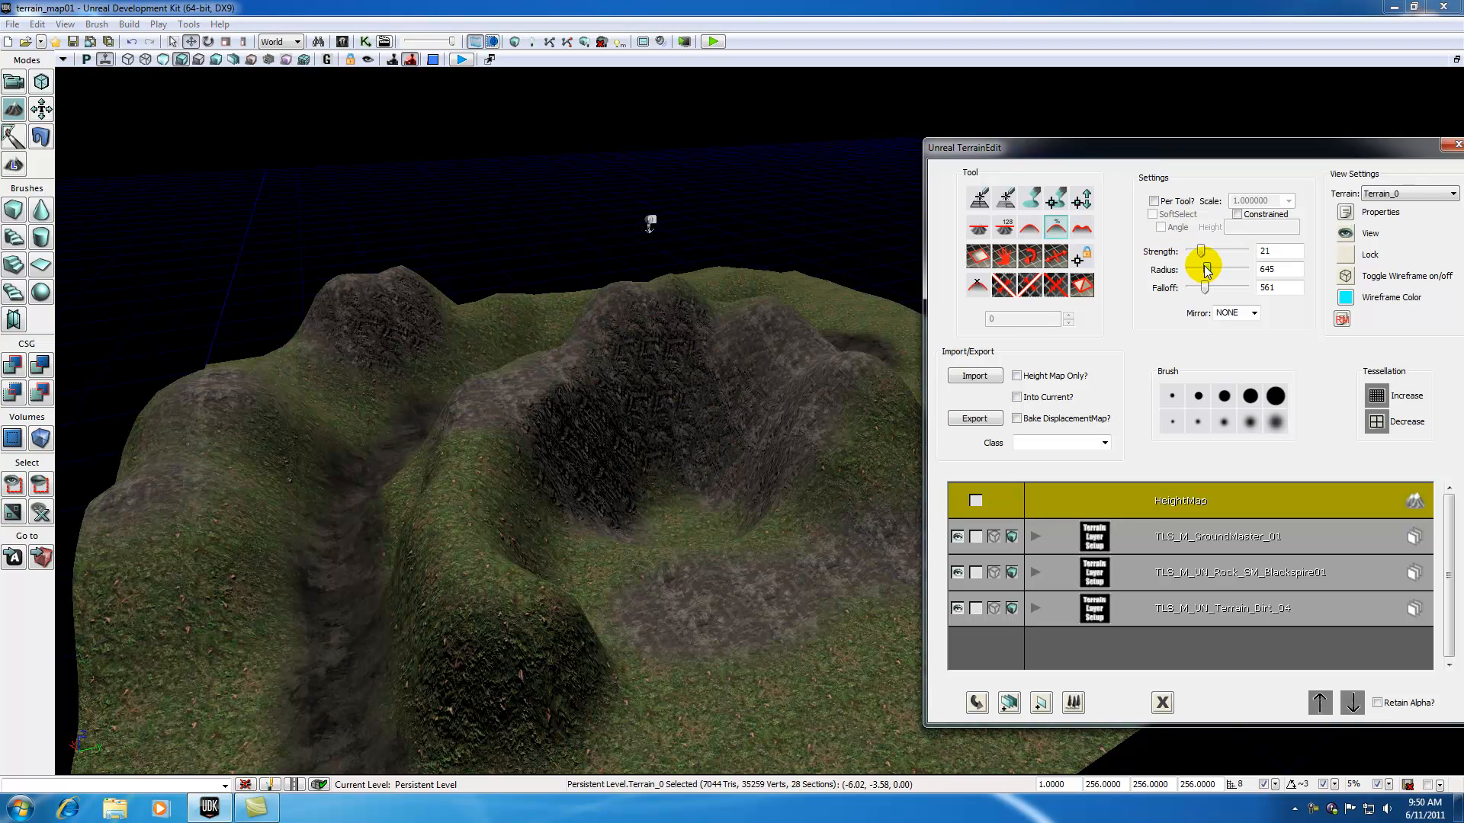
mouse_move(760, 670)
mouse_down()
mouse_move(777, 751)
mouse_move(711, 623)
mouse_up()
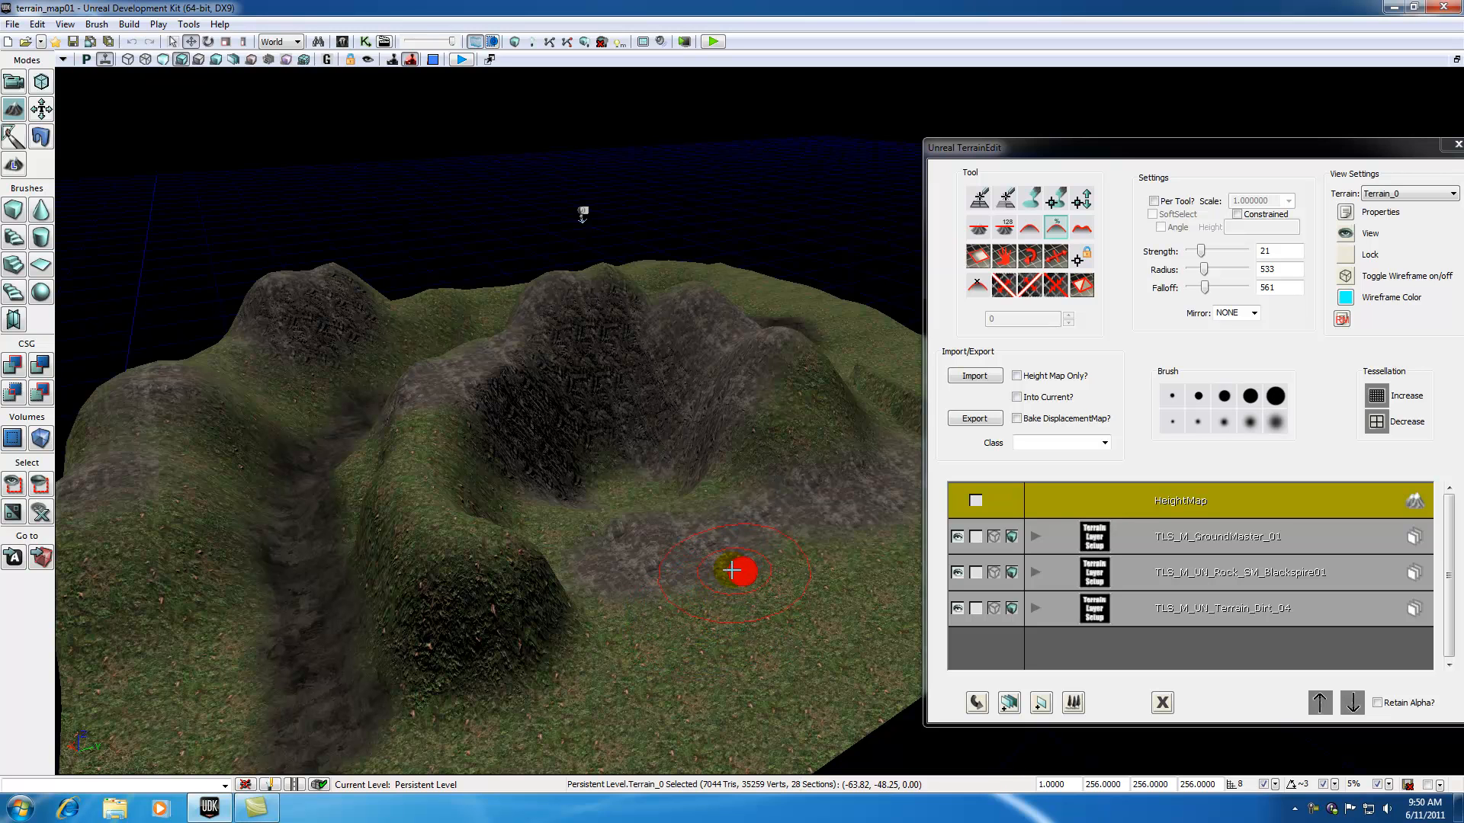
mouse_move(538, 663)
ctrl+mouse_down()
mouse_move(460, 546)
mouse_move(497, 602)
mouse_move(585, 647)
mouse_move(598, 621)
mouse_move(561, 611)
mouse_move(662, 581)
mouse_move(514, 664)
mouse_move(598, 691)
mouse_move(641, 611)
ctrl+mouse_up()
click(1209, 252)
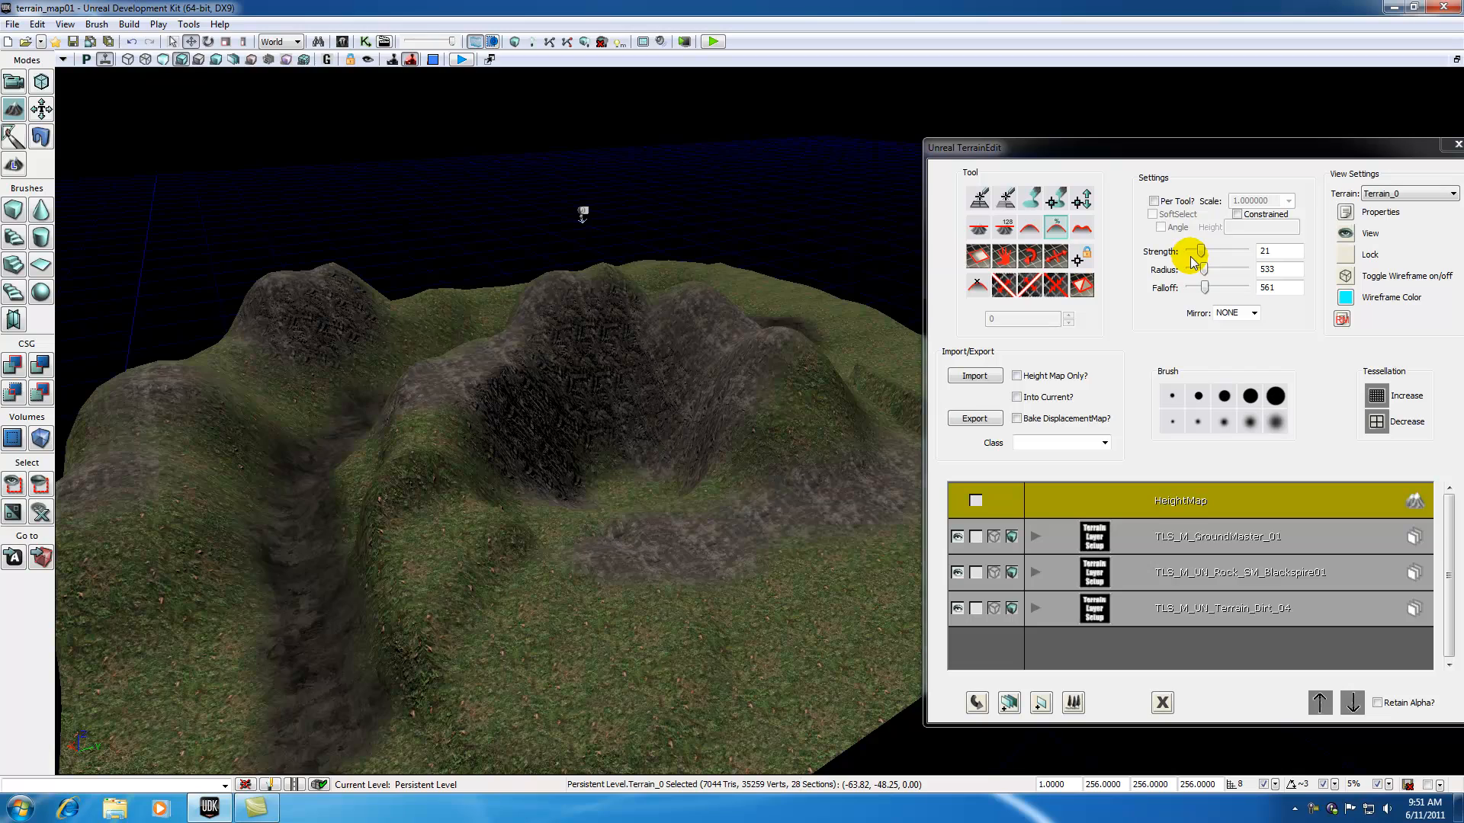
Set the Average brush to strength 16, radius 112 and falloff 112, and apply it to the rocky slope of the hill.
drag(572, 482, 569, 488)
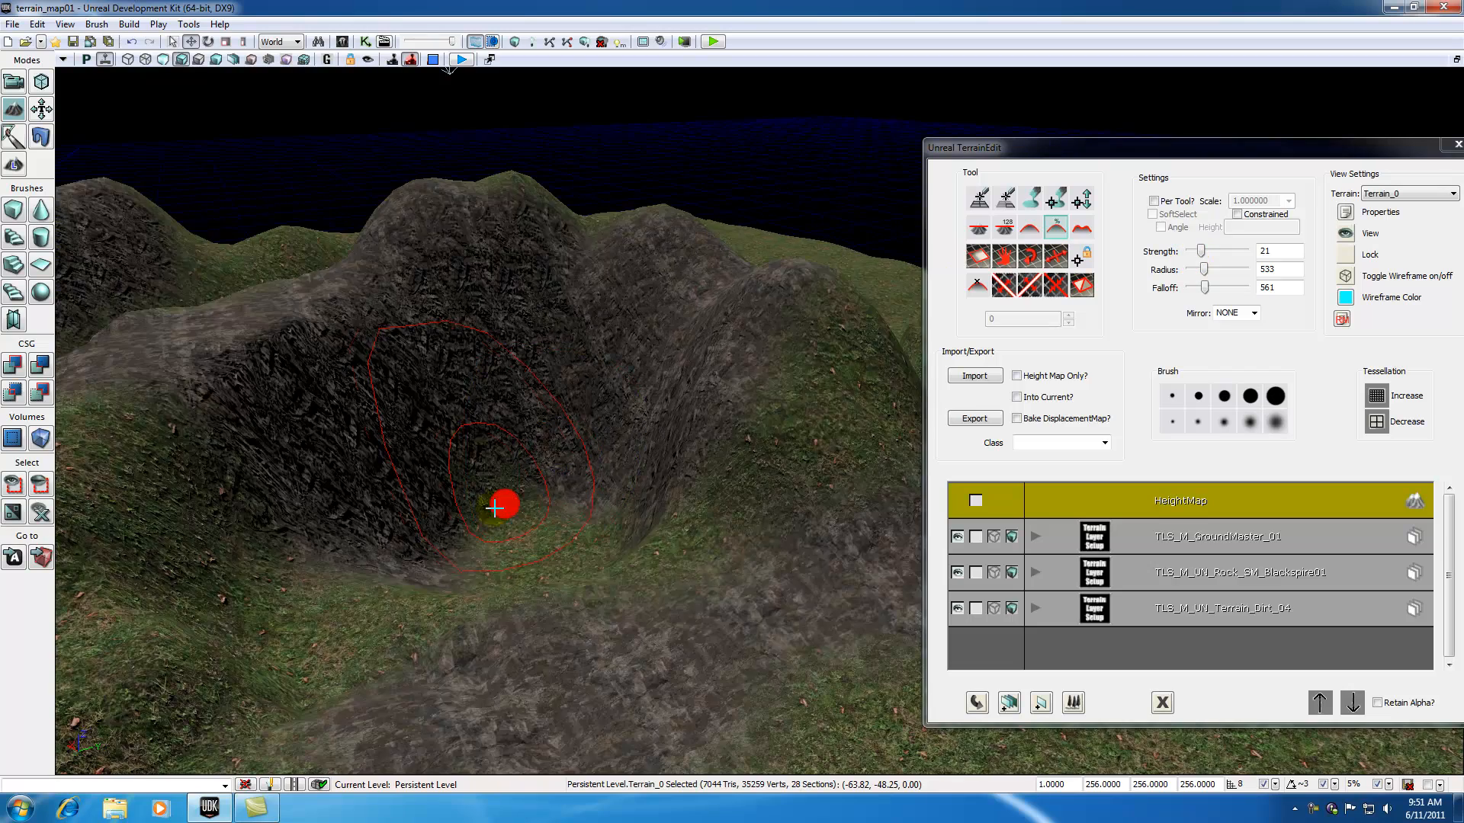
mouse_move(427, 446)
mouse_down()
mouse_move(419, 419)
mouse_move(484, 399)
mouse_move(505, 528)
mouse_up()
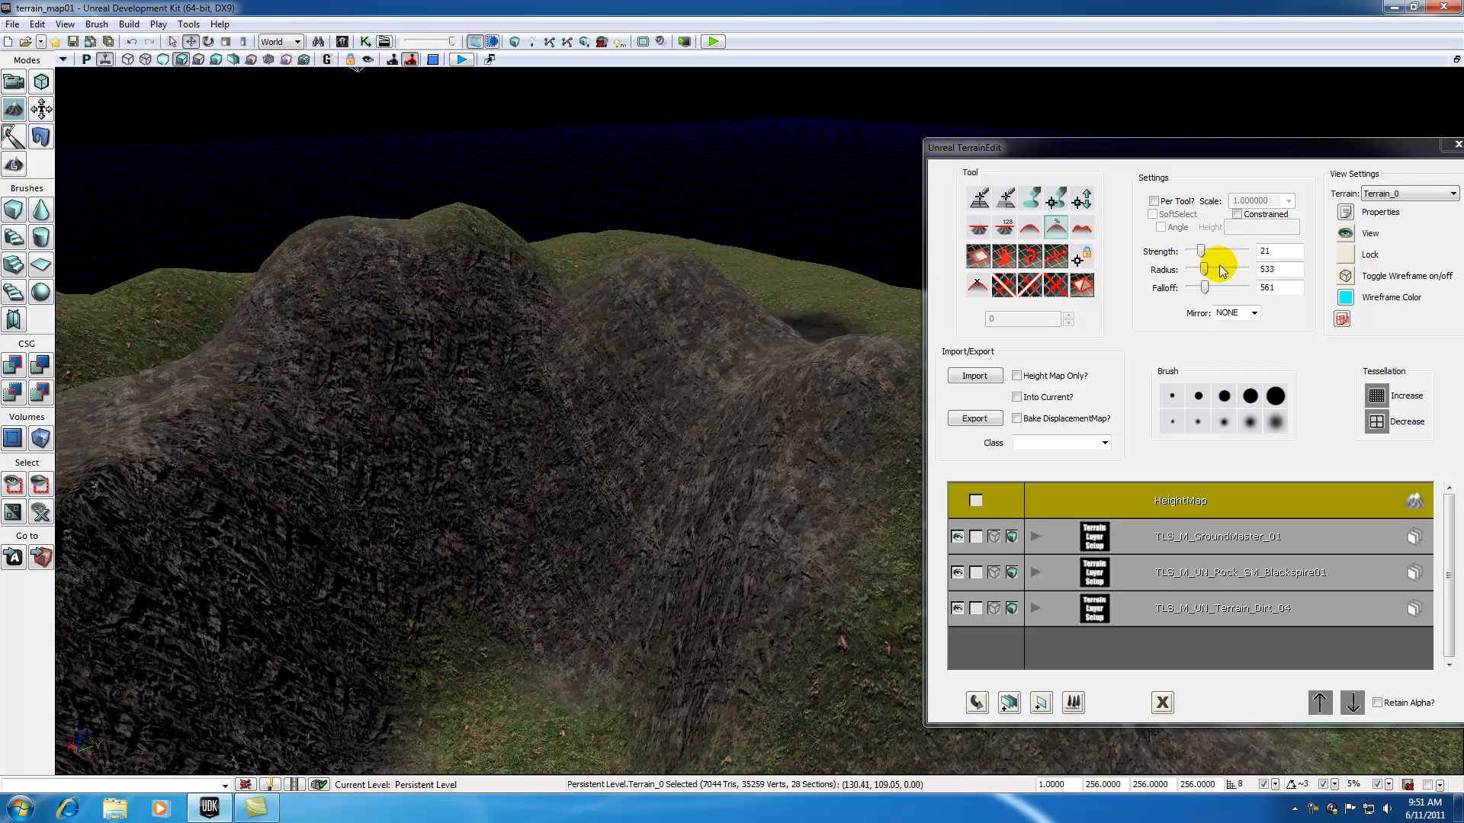
drag(1204, 287, 1192, 288)
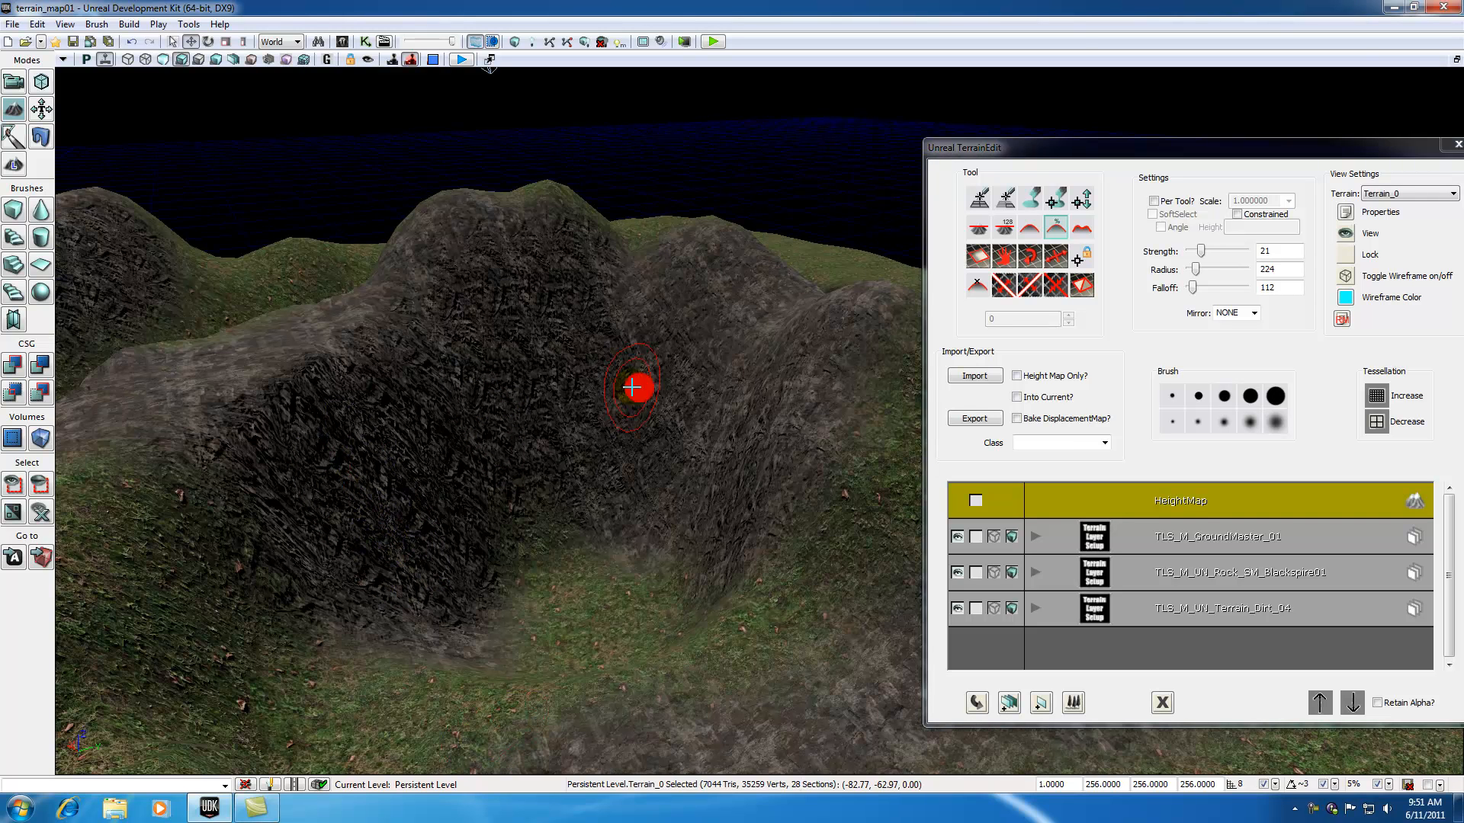
drag(1201, 252, 1197, 252)
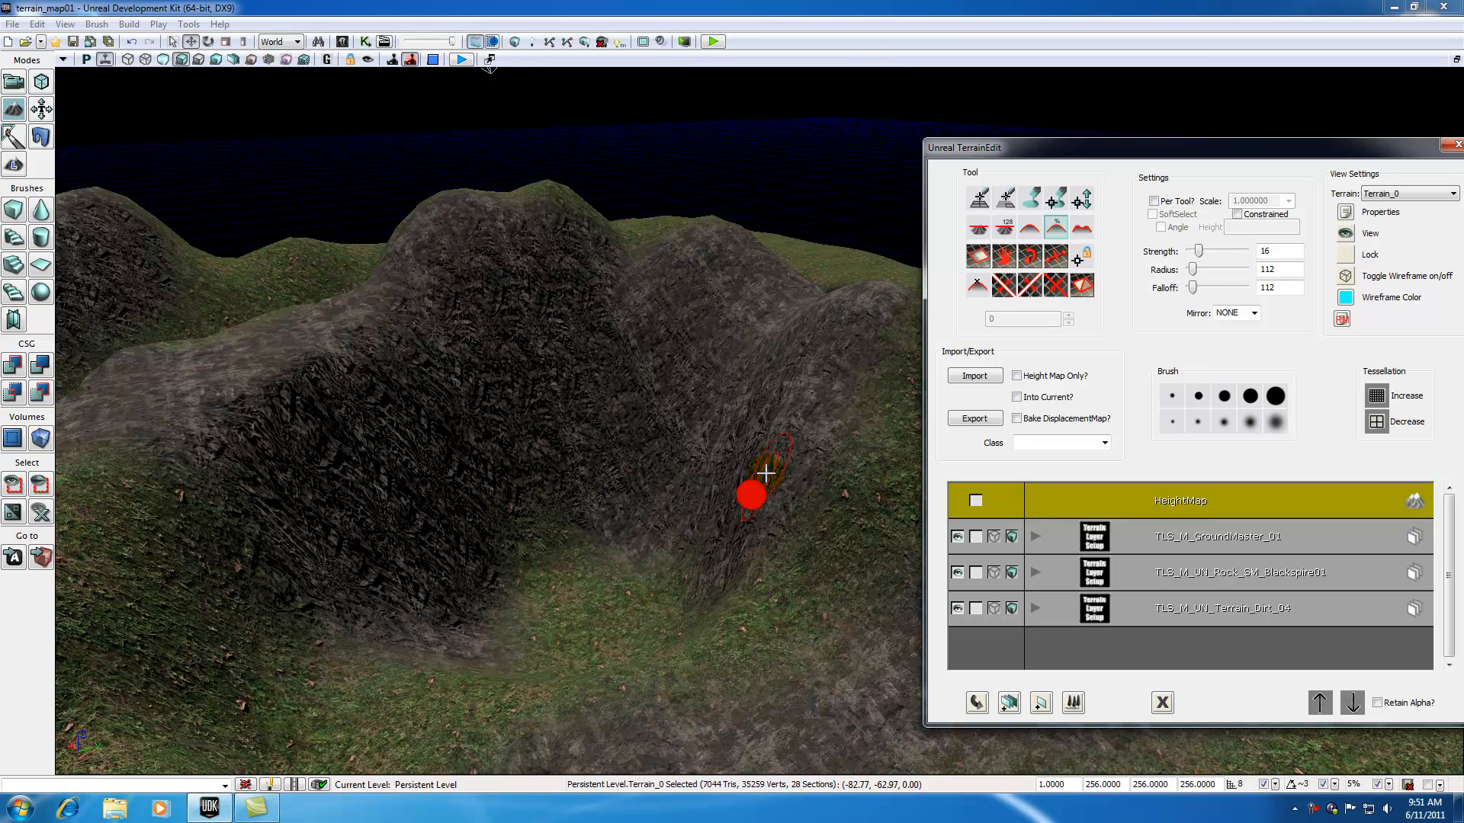
ctrl+drag(801, 481, 760, 445)
Raise the Average strength to 100 and radius to 281, and carve a curved ledge along the inner rock face of the hill.
drag(1200, 251, 1220, 250)
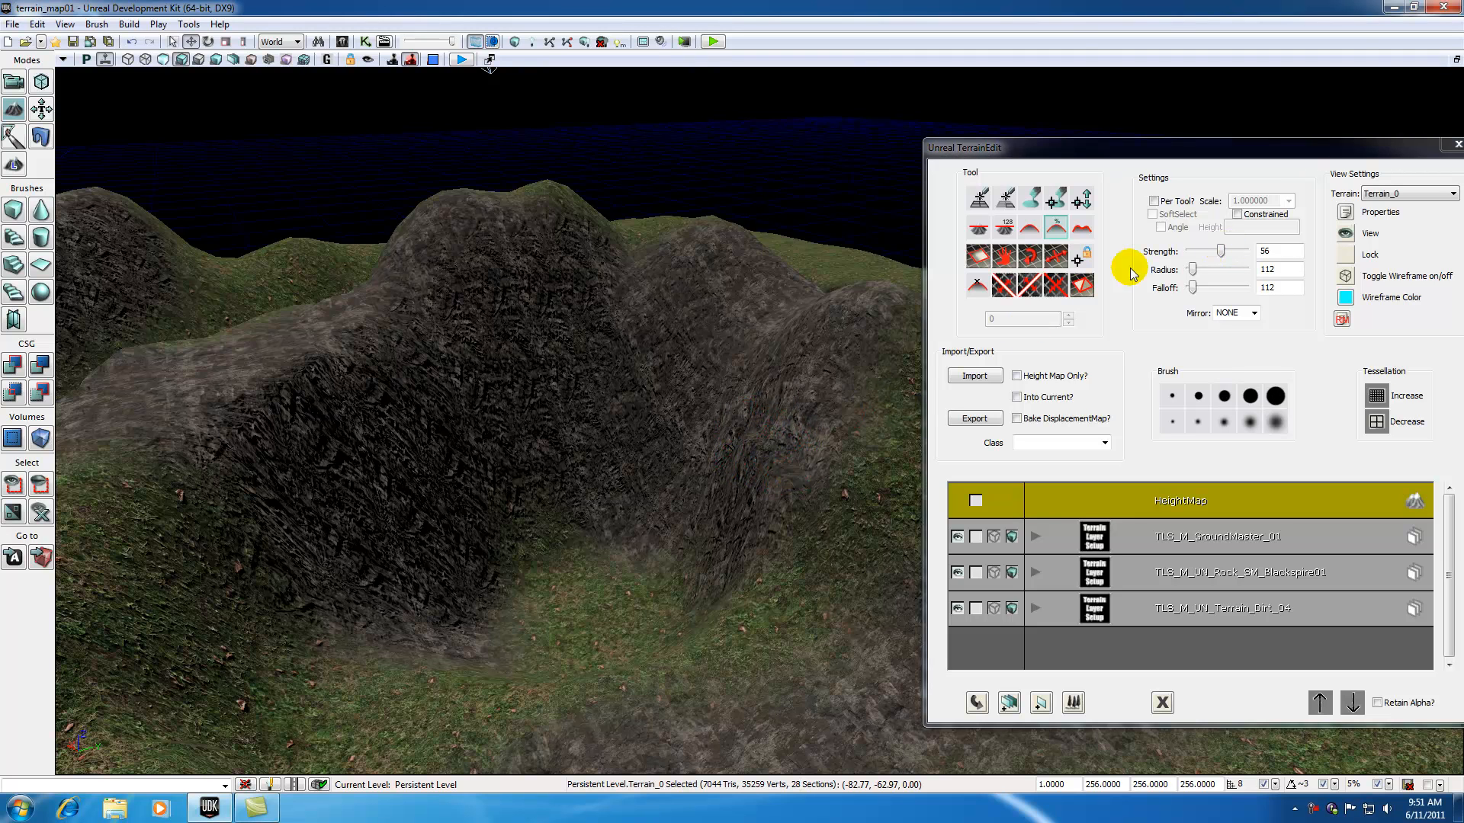
mouse_move(1220, 250)
mouse_down()
mouse_move(1246, 251)
mouse_move(1198, 270)
mouse_up()
mouse_move(707, 412)
ctrl+mouse_down()
mouse_move(725, 411)
mouse_move(611, 396)
mouse_move(455, 433)
mouse_move(311, 556)
mouse_move(249, 686)
mouse_move(382, 487)
mouse_move(506, 398)
mouse_move(628, 396)
mouse_move(783, 448)
mouse_move(857, 510)
ctrl+mouse_up()
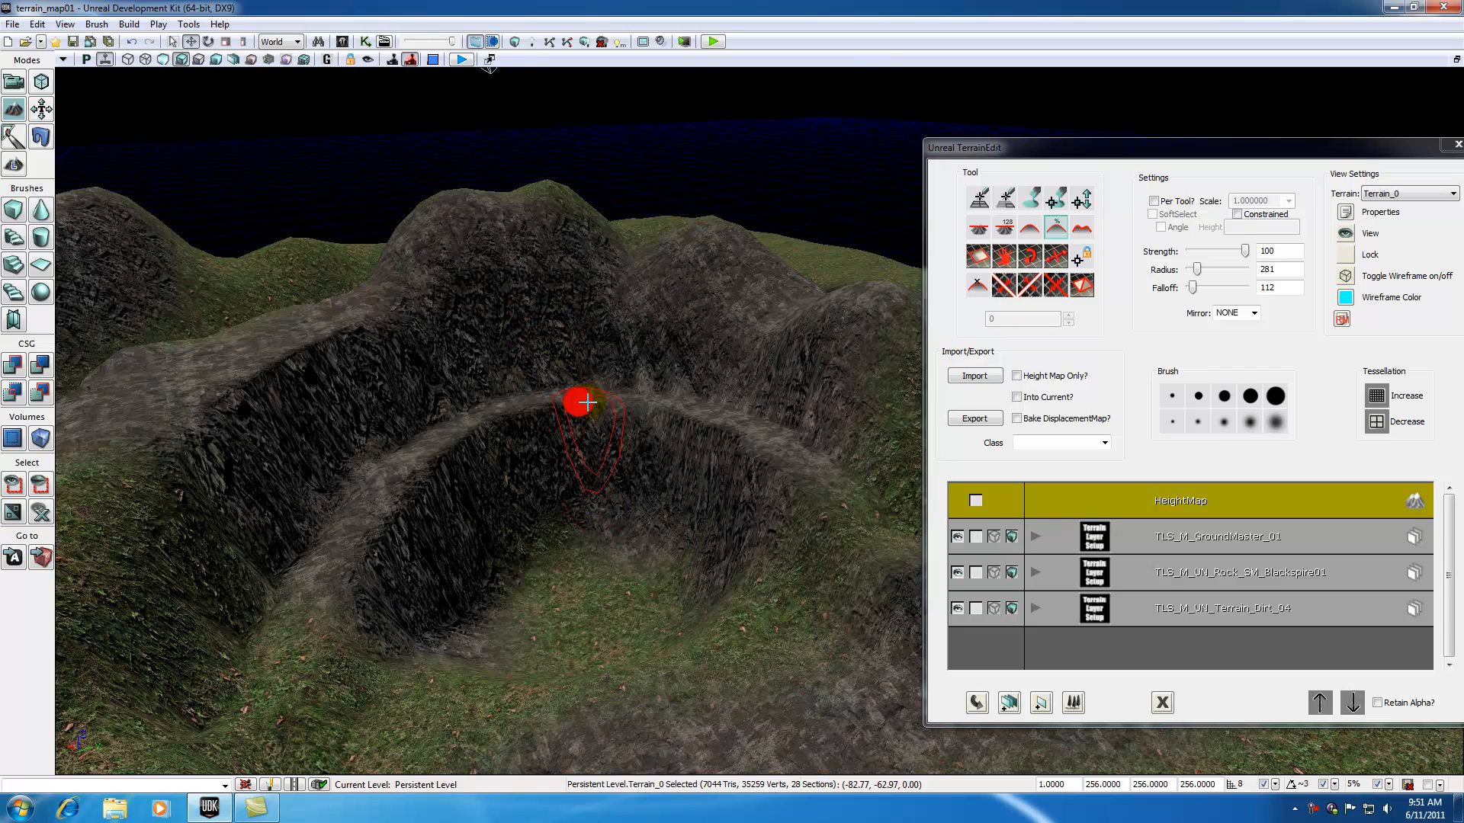
mouse_move(708, 581)
mouse_down()
mouse_move(709, 531)
mouse_move(598, 500)
mouse_move(647, 582)
mouse_move(717, 585)
mouse_move(702, 513)
mouse_move(703, 602)
mouse_up()
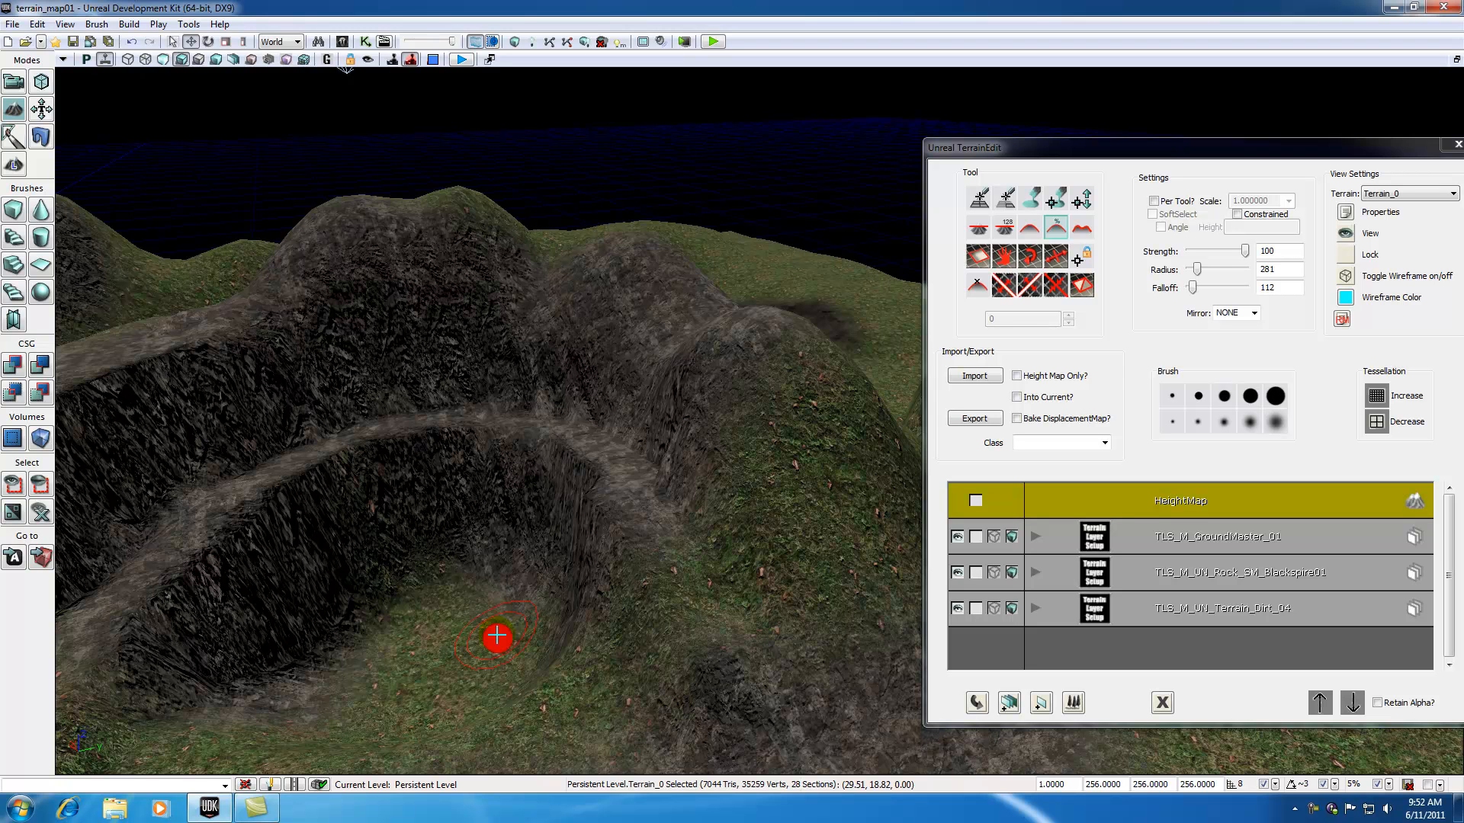
drag(619, 644, 686, 770)
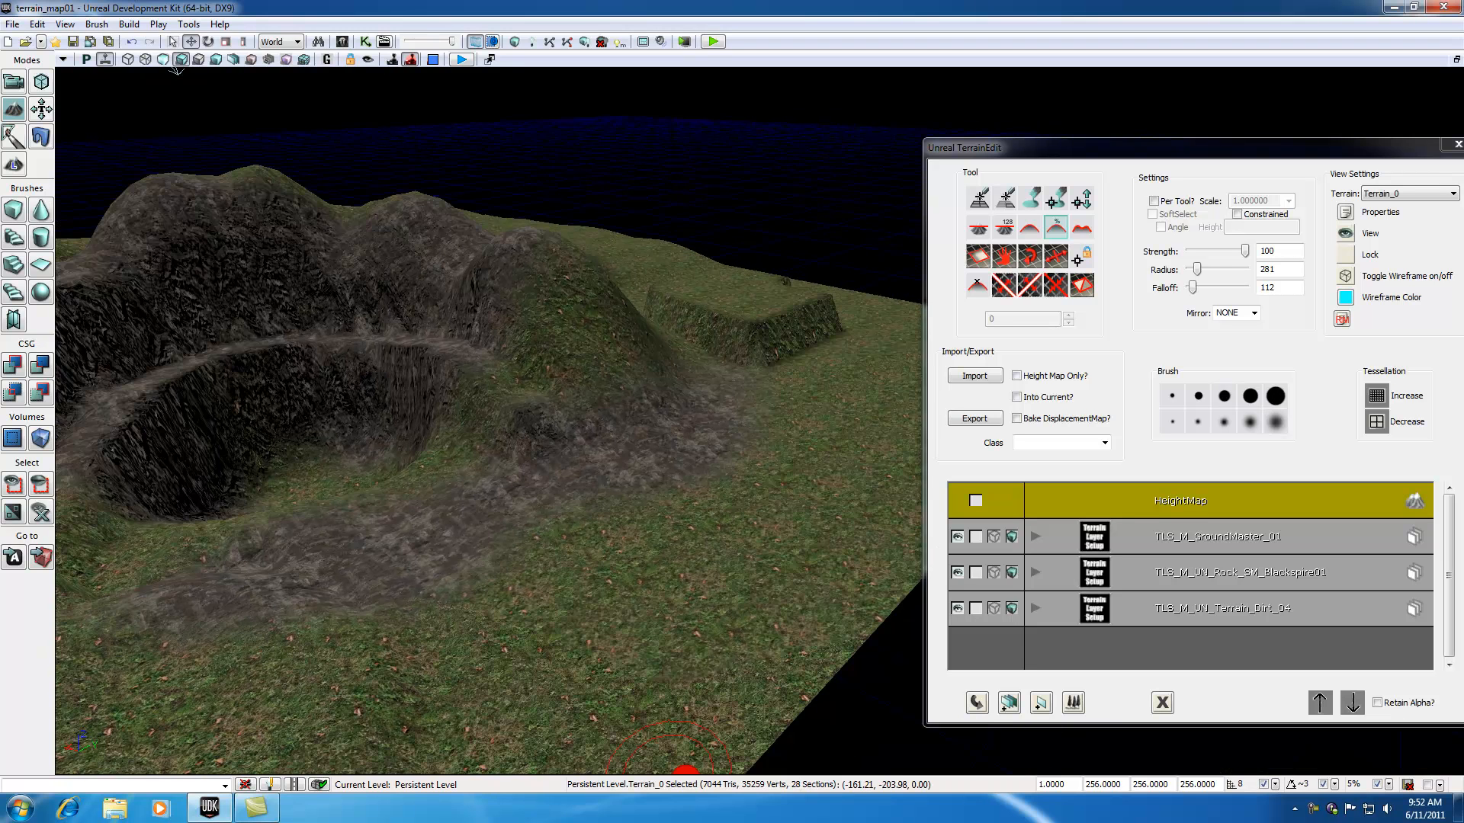
With the Noise tool at strength 82, radius 1319 and falloff 1206, roughen the rocky patch and grass below the hill into jagged spikes.
click(1081, 227)
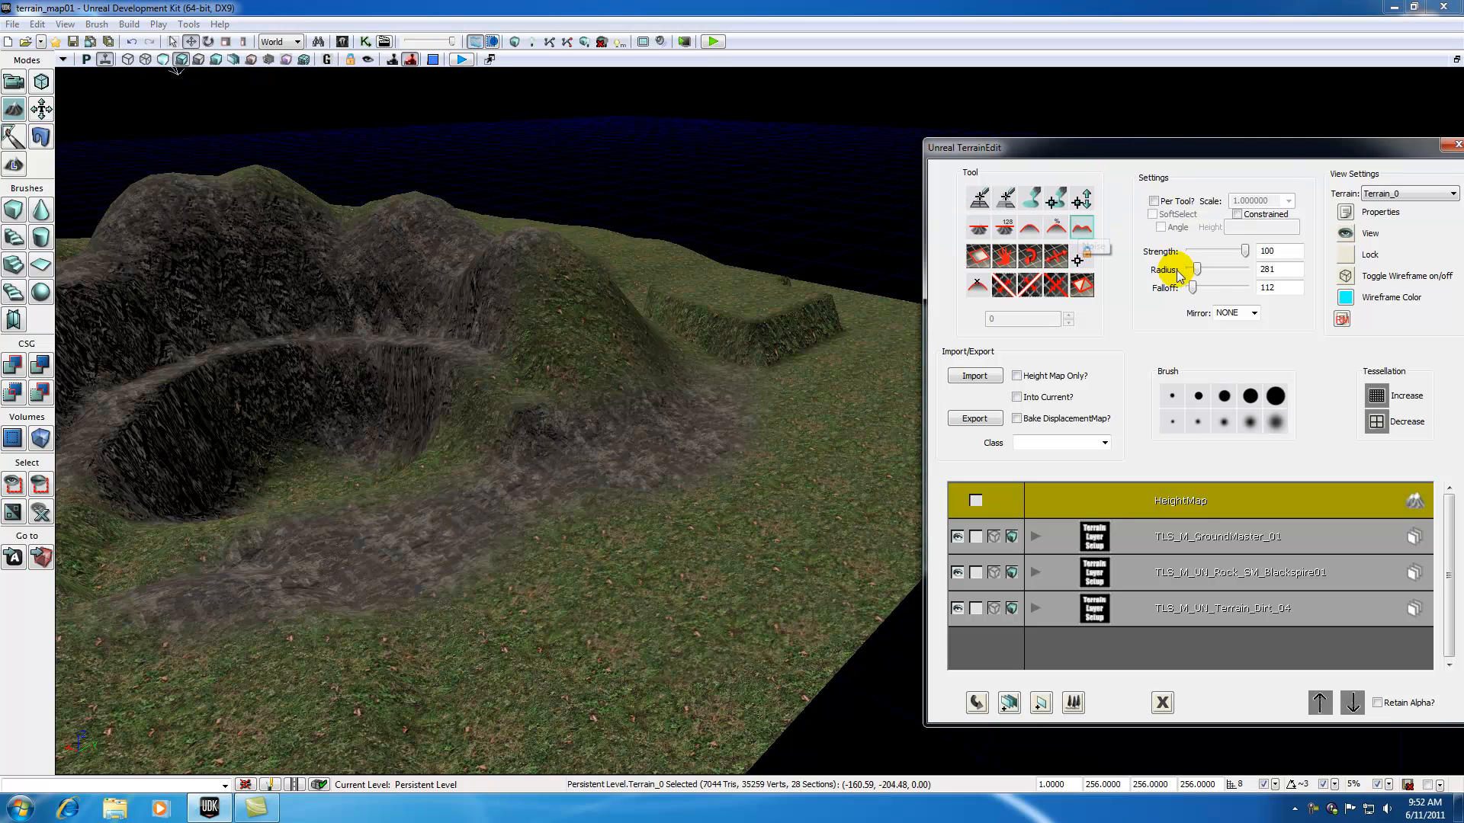
drag(1197, 269, 1220, 273)
drag(1194, 286, 1221, 287)
drag(1244, 251, 1235, 252)
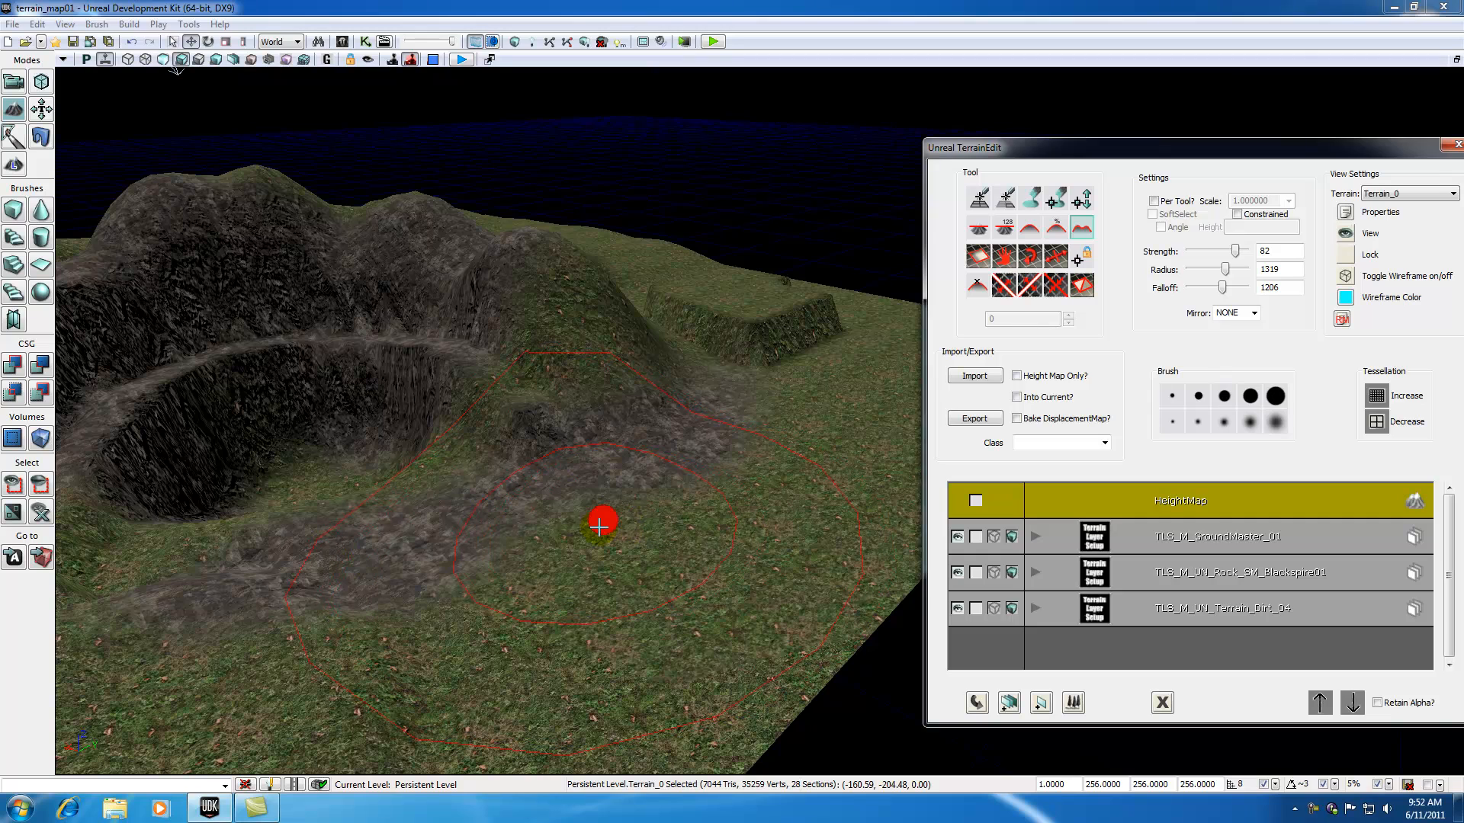
mouse_move(601, 526)
ctrl+mouse_down()
mouse_move(574, 533)
mouse_move(597, 539)
mouse_move(705, 444)
mouse_move(573, 581)
mouse_move(534, 569)
mouse_move(422, 610)
mouse_move(601, 516)
mouse_move(503, 572)
mouse_move(438, 582)
mouse_move(392, 673)
mouse_move(376, 578)
mouse_move(529, 540)
mouse_move(523, 644)
mouse_move(448, 552)
ctrl+mouse_up()
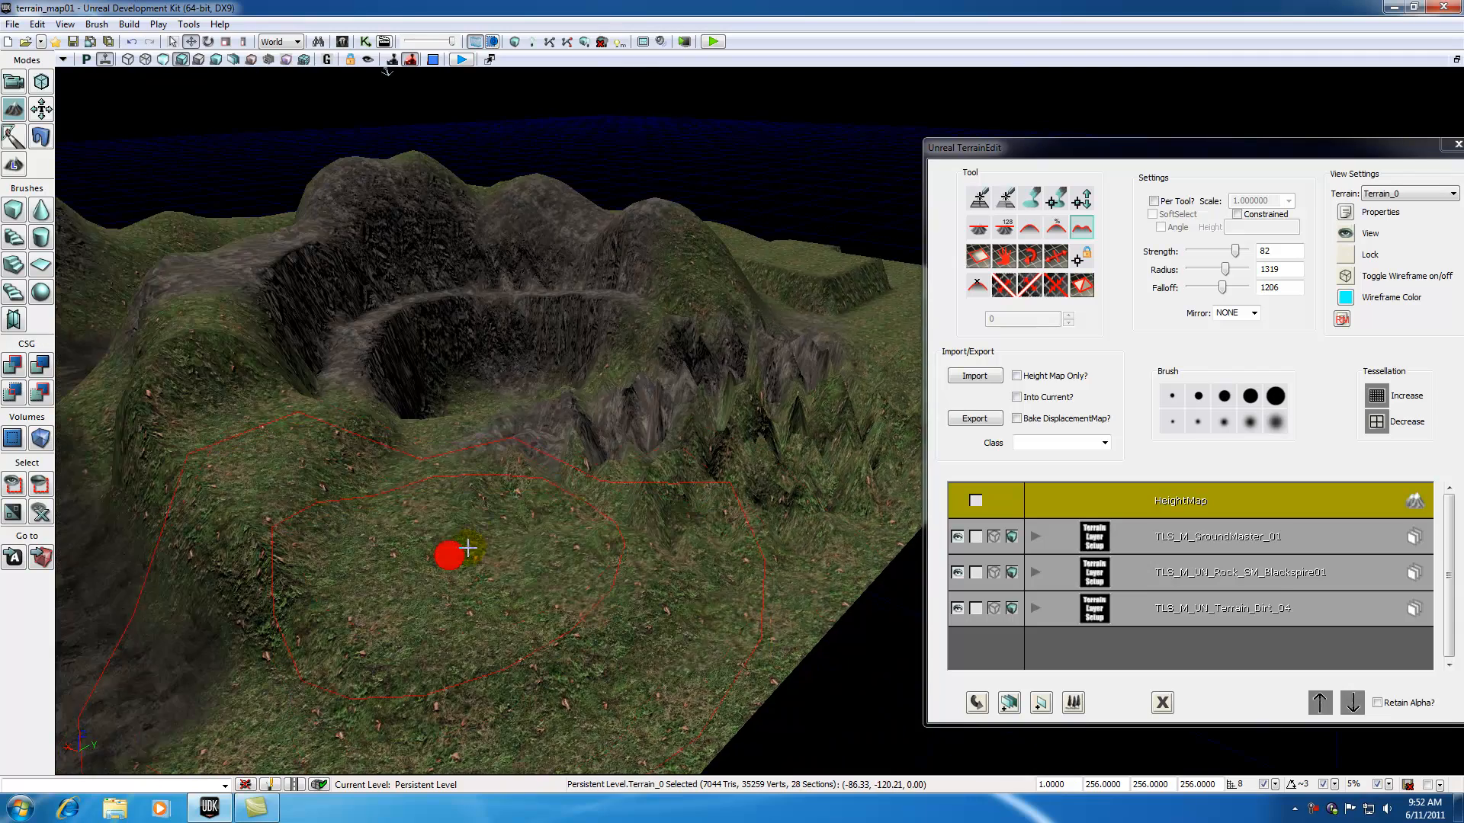
drag(647, 460, 679, 396)
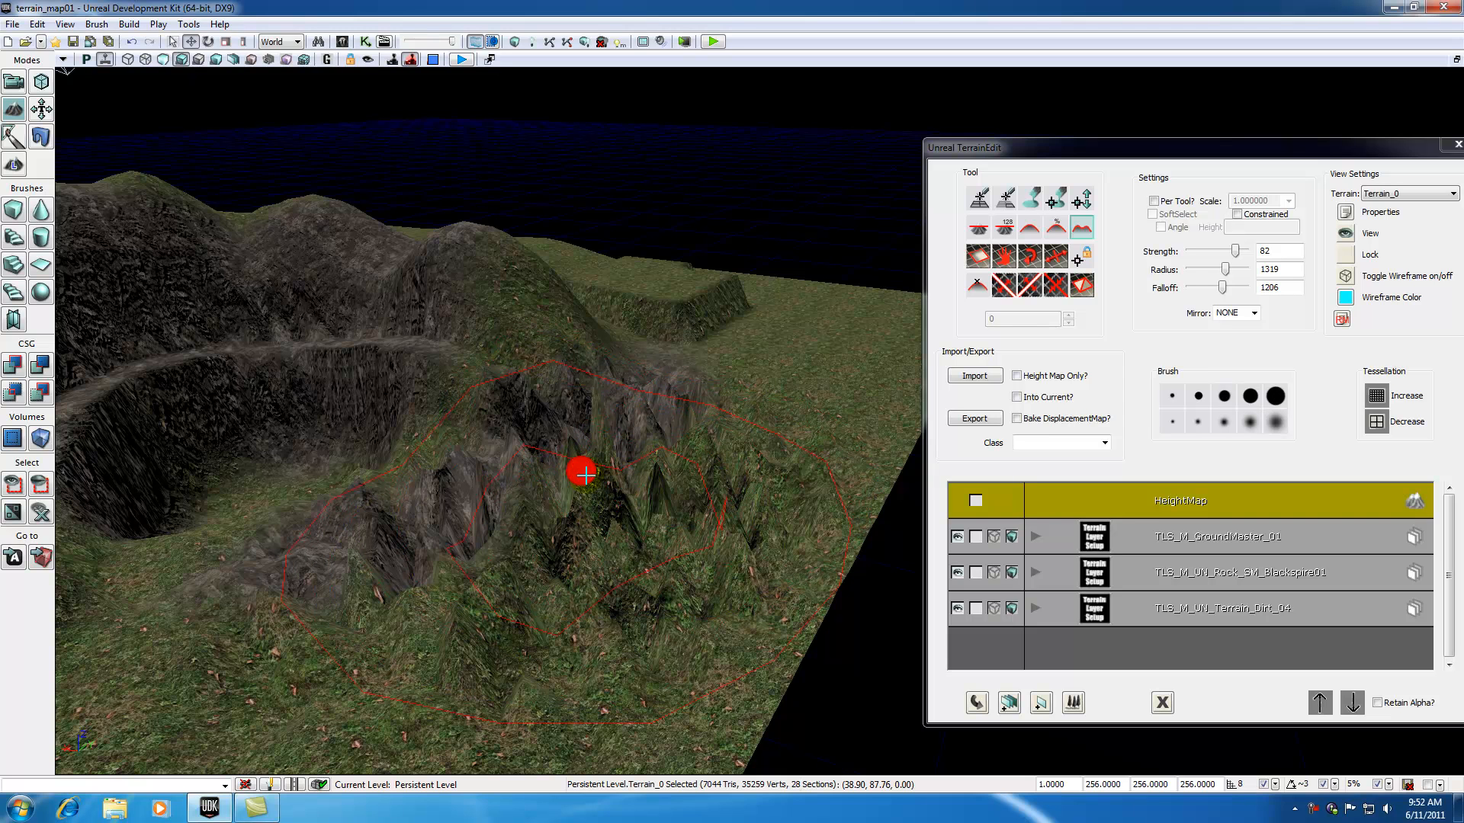
mouse_move(600, 463)
mouse_down()
mouse_move(580, 579)
mouse_move(565, 590)
mouse_move(535, 558)
mouse_move(648, 536)
mouse_up()
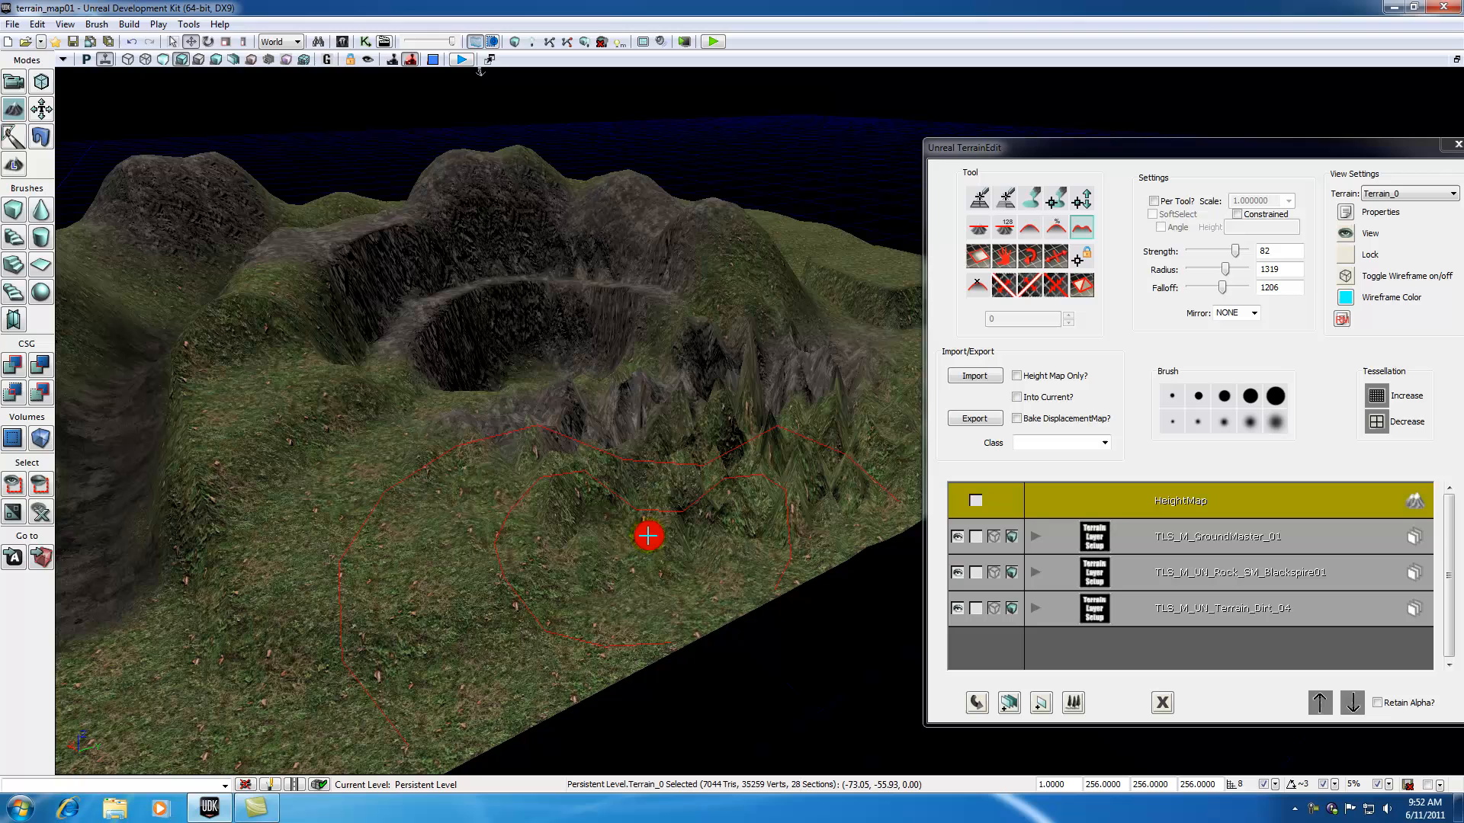
Smooth away the jagged spikes with the Smooth tool, reducing its strength to 27 for the final stroke.
click(1031, 228)
mouse_move(684, 409)
mouse_down()
mouse_move(692, 319)
mouse_move(663, 465)
mouse_up()
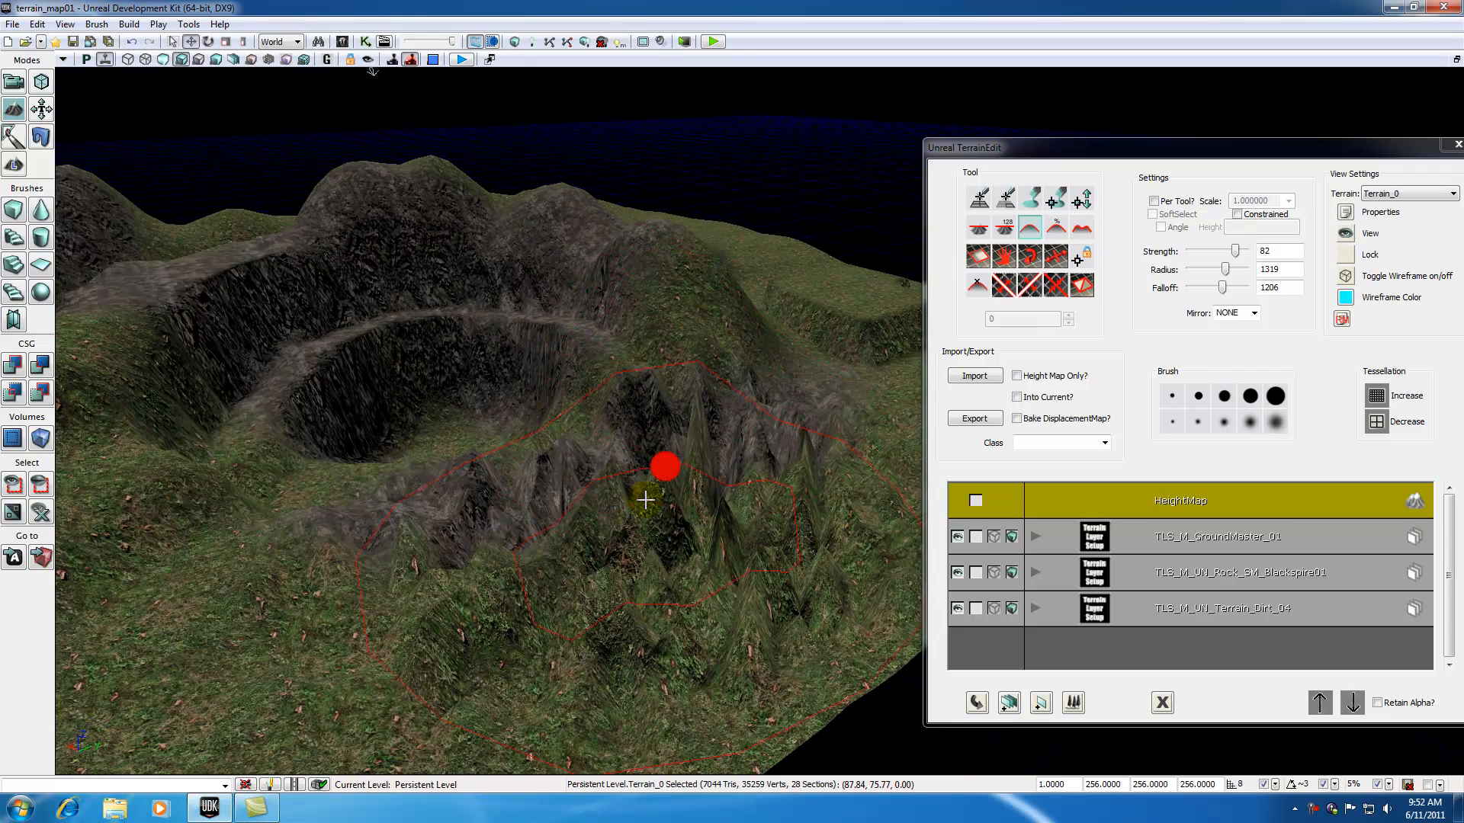
ctrl+drag(591, 553, 721, 466)
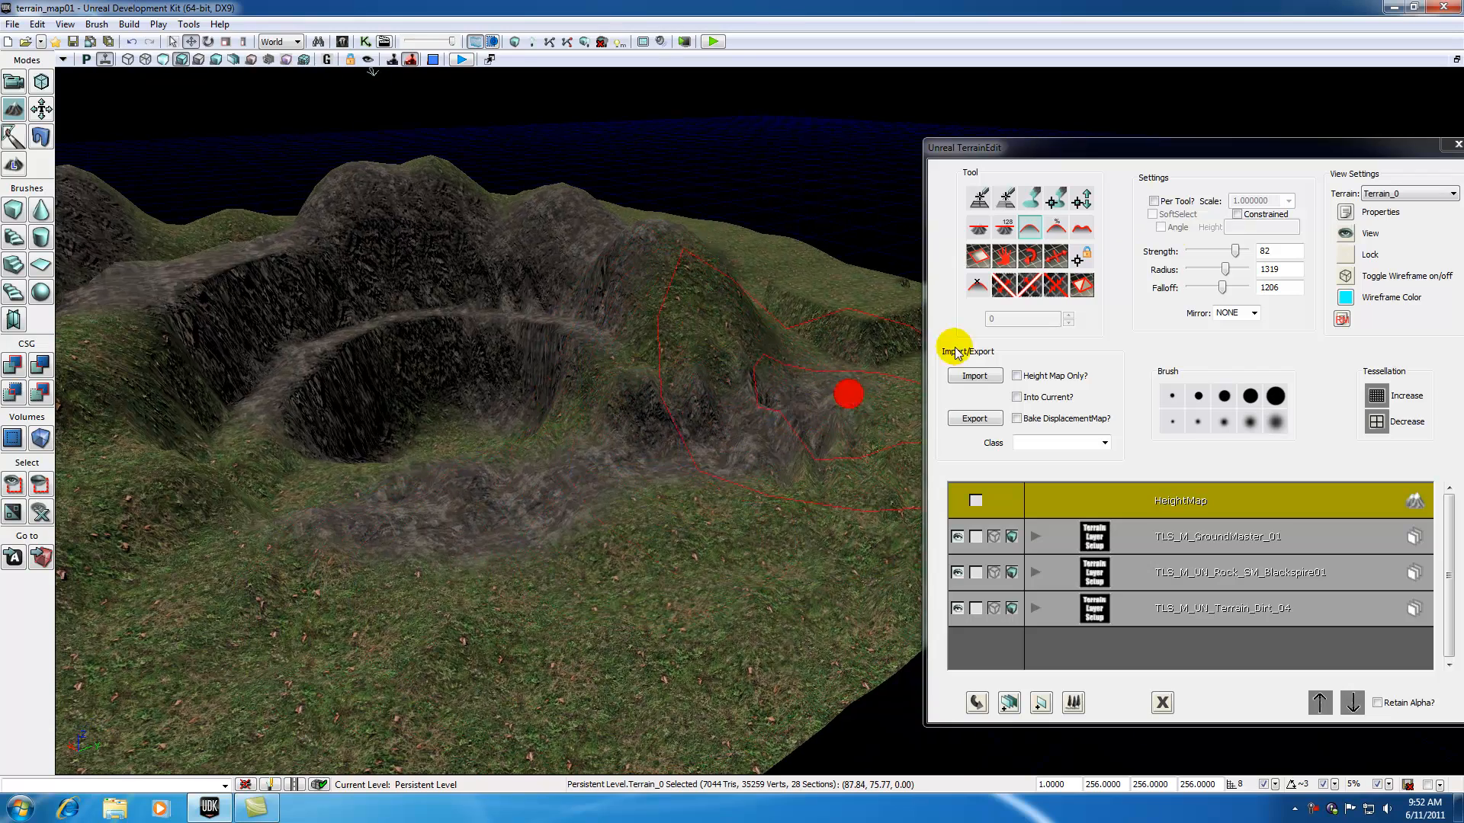
drag(1235, 251, 1204, 251)
ctrl+drag(690, 497, 716, 490)
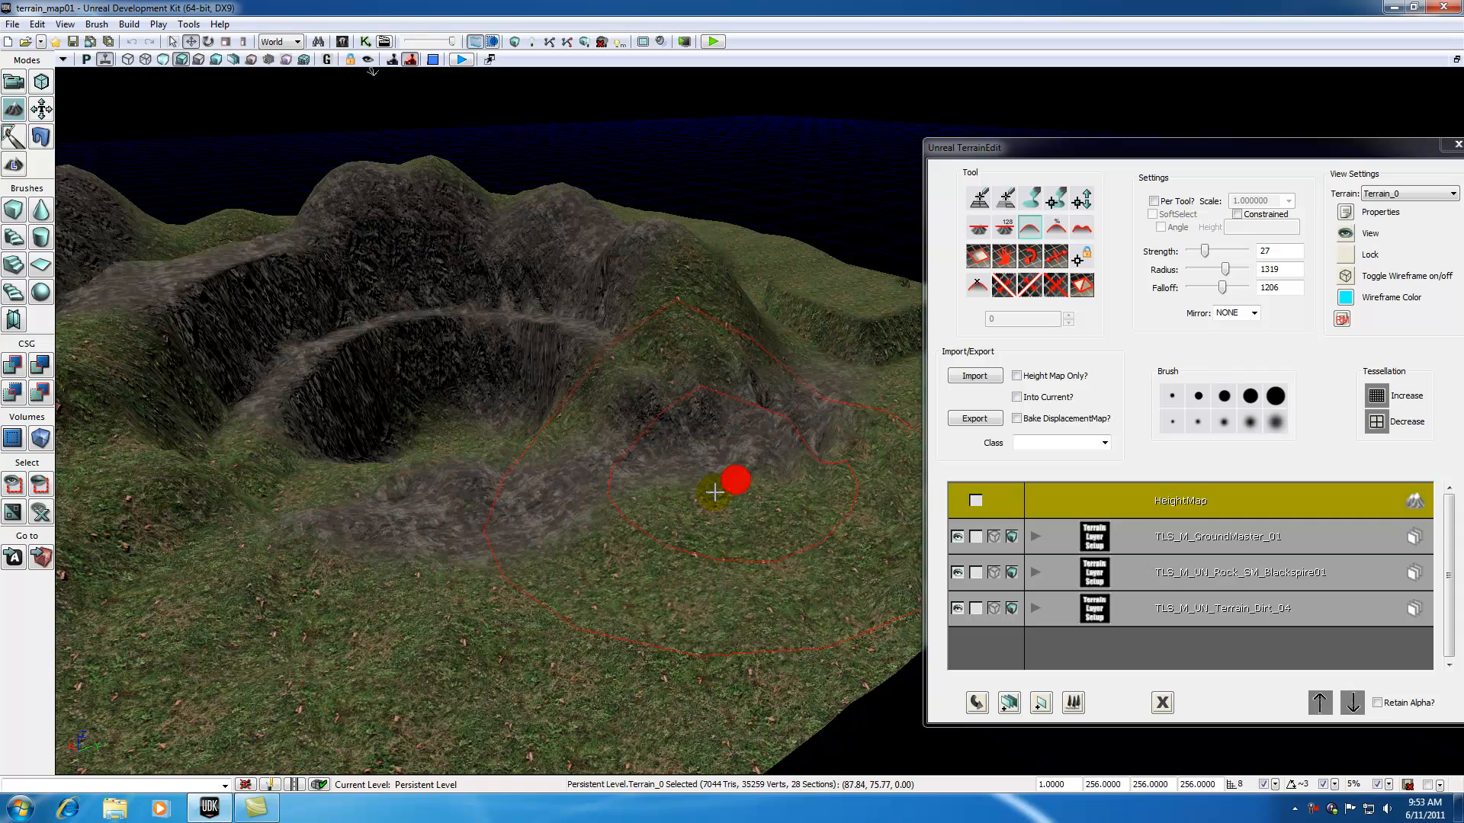
drag(638, 639, 640, 654)
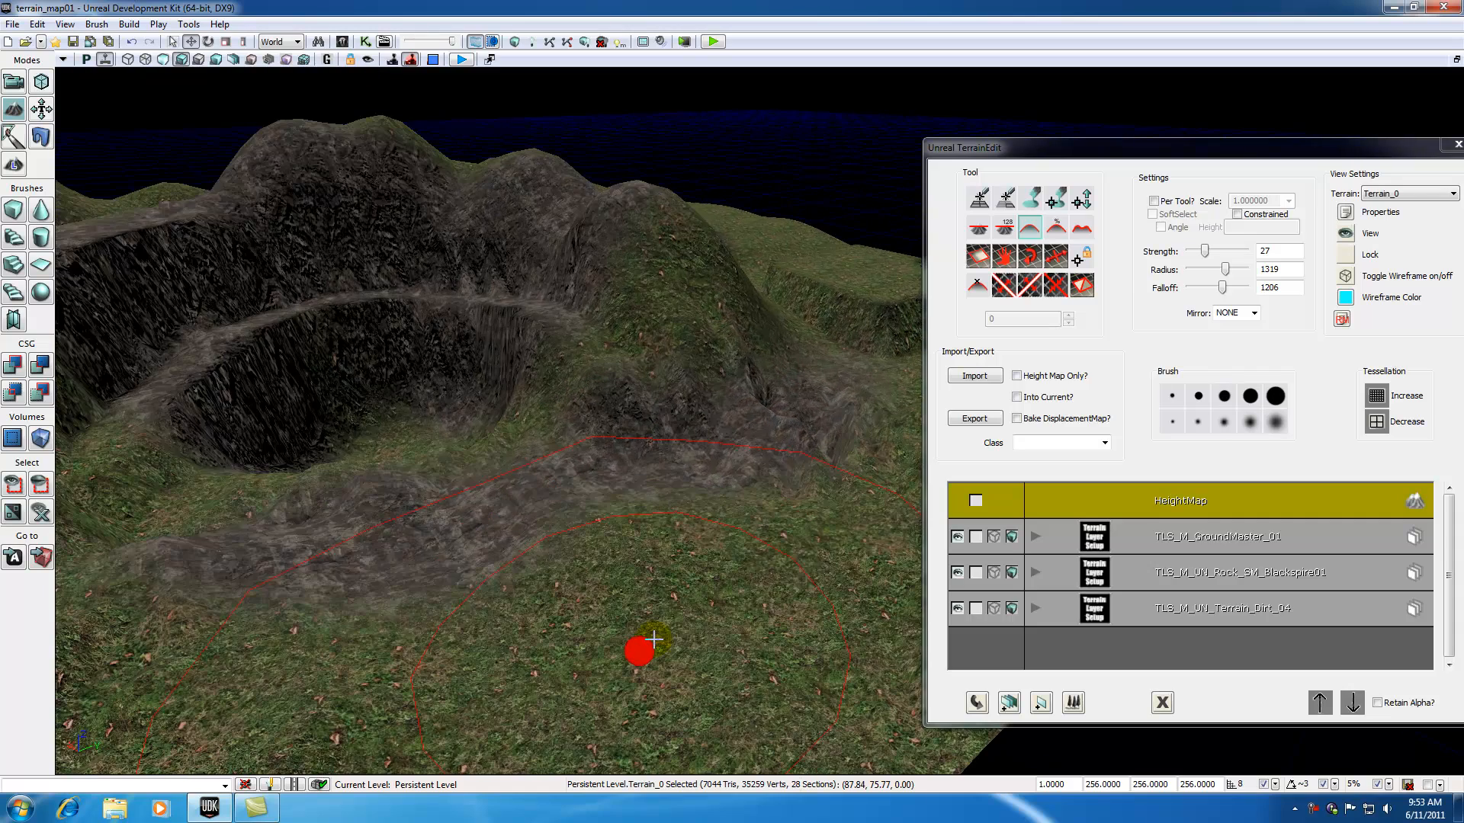
Add light noise at strength 27 to the grass in front of the rocky patch and switch back to Smooth to even it out.
click(1079, 230)
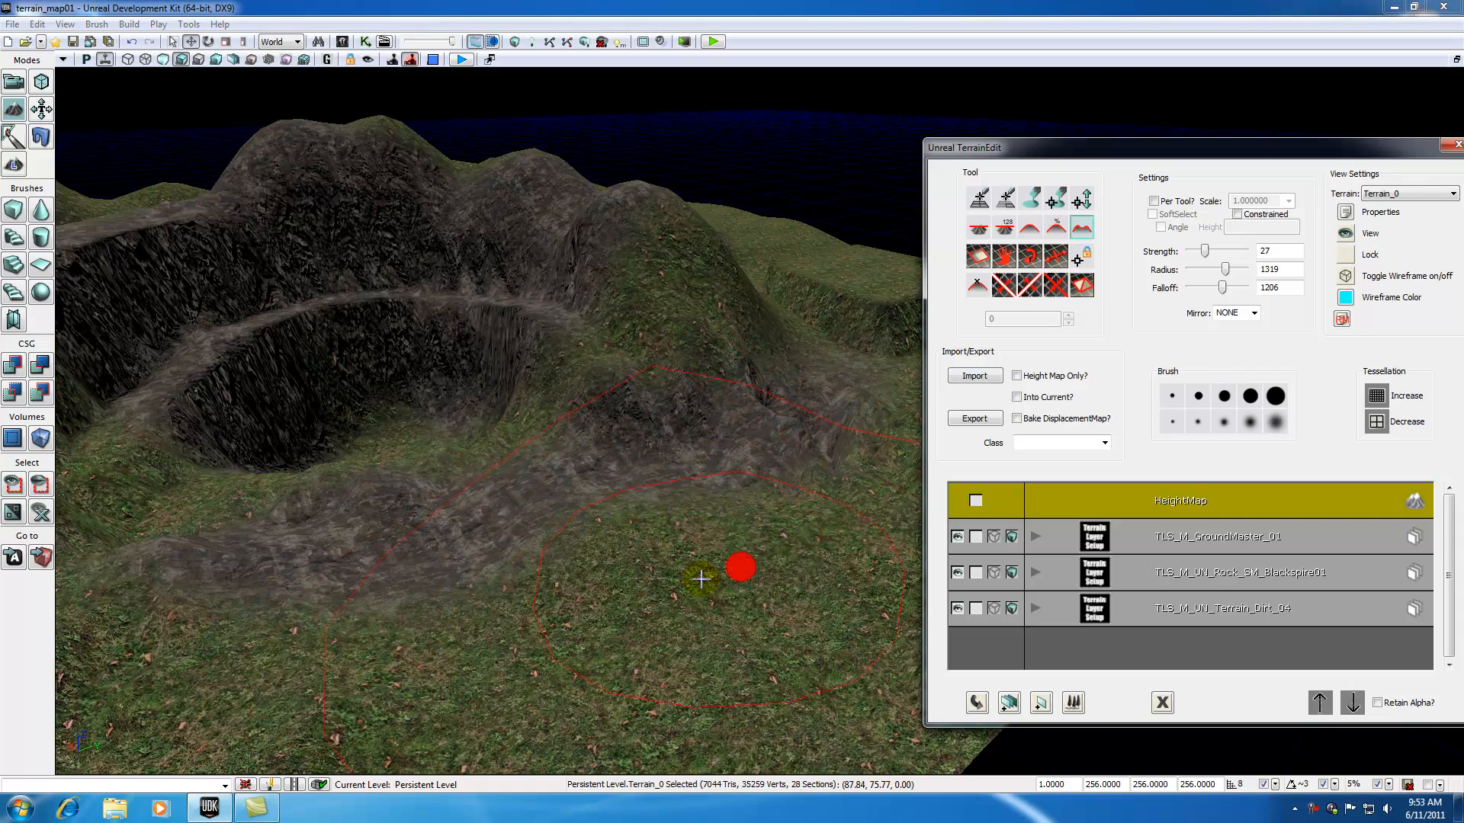
mouse_move(676, 619)
ctrl+mouse_down()
mouse_move(686, 598)
mouse_move(662, 605)
mouse_move(676, 599)
ctrl+mouse_up()
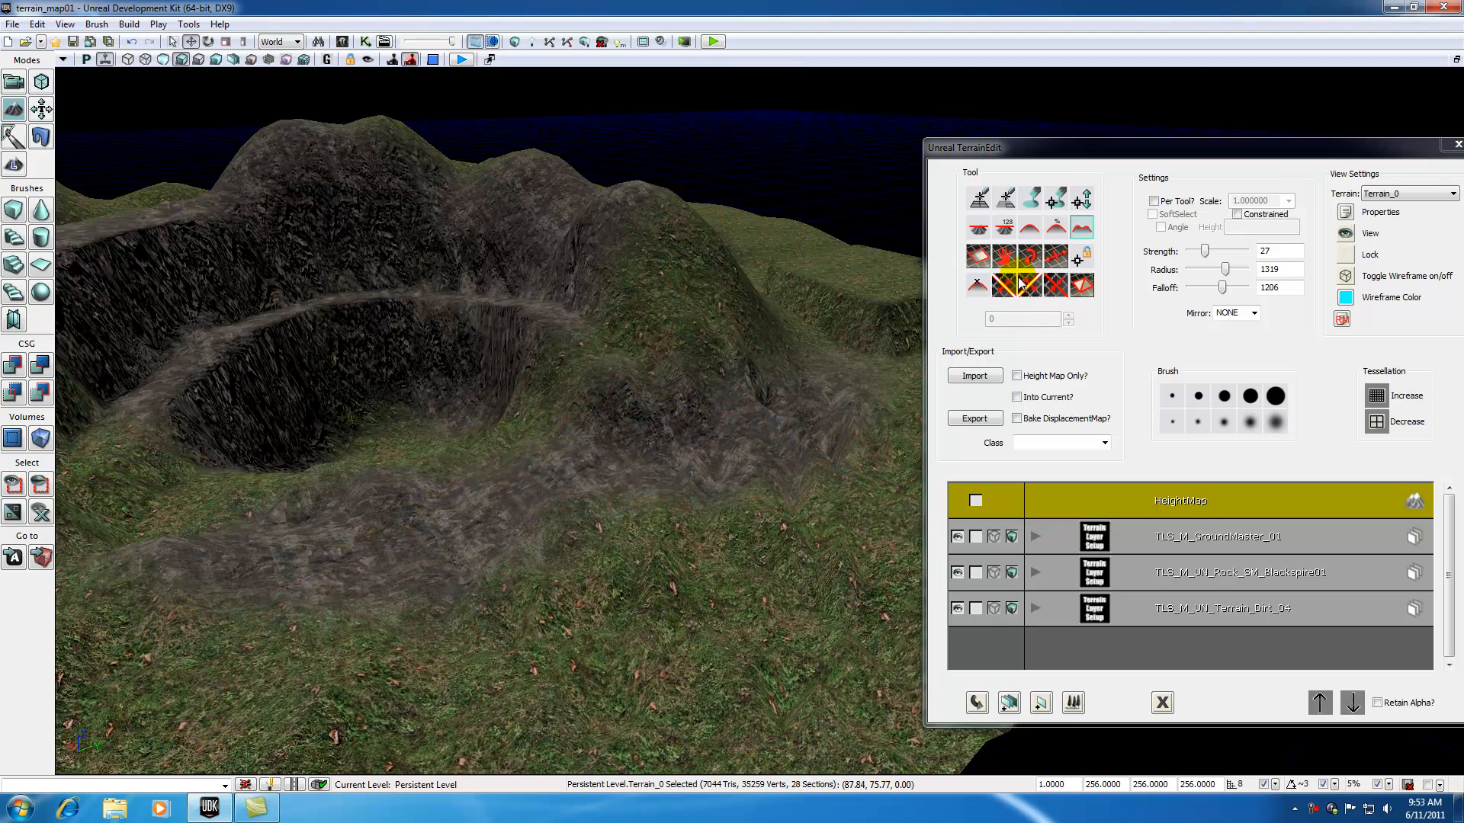
click(1029, 228)
mouse_move(754, 532)
mouse_down()
mouse_move(990, 423)
mouse_move(899, 506)
mouse_move(689, 536)
mouse_move(573, 592)
mouse_up()
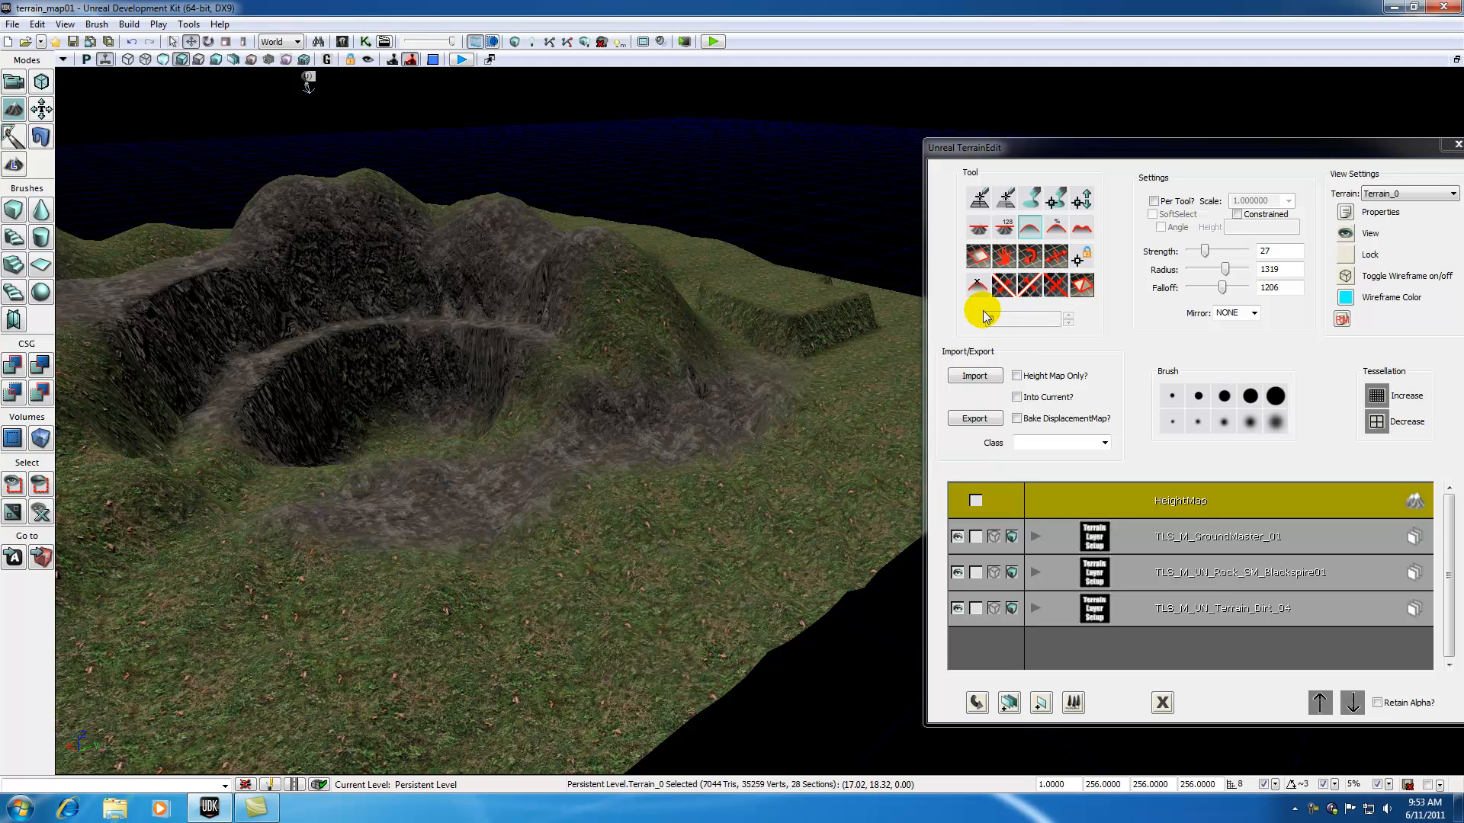
With the Visibility tool at strength 30, radius 84 and falloff 0, cut a square hole in the grassy hillside above the dirt path.
click(981, 259)
click(1204, 253)
mouse_move(1203, 253)
mouse_down()
mouse_move(1144, 268)
mouse_move(1218, 287)
mouse_move(1140, 288)
mouse_move(1206, 252)
mouse_move(1192, 270)
mouse_up()
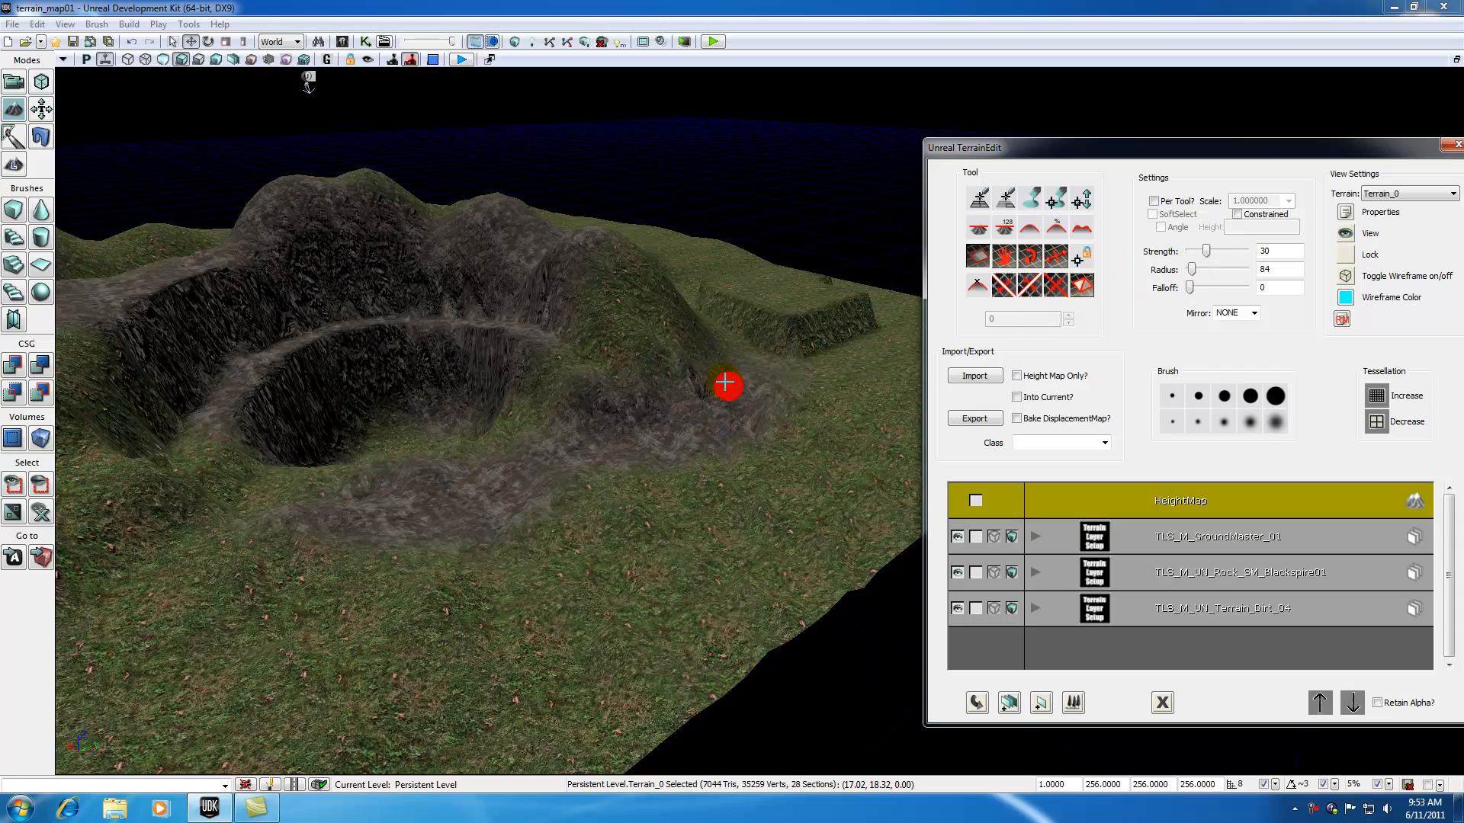
drag(572, 387, 598, 221)
mouse_move(598, 305)
mouse_down()
mouse_move(549, 421)
mouse_move(712, 594)
mouse_move(902, 464)
mouse_move(606, 321)
mouse_move(542, 369)
mouse_move(510, 421)
mouse_move(784, 656)
mouse_move(751, 529)
mouse_up()
right_drag(751, 527, 756, 675)
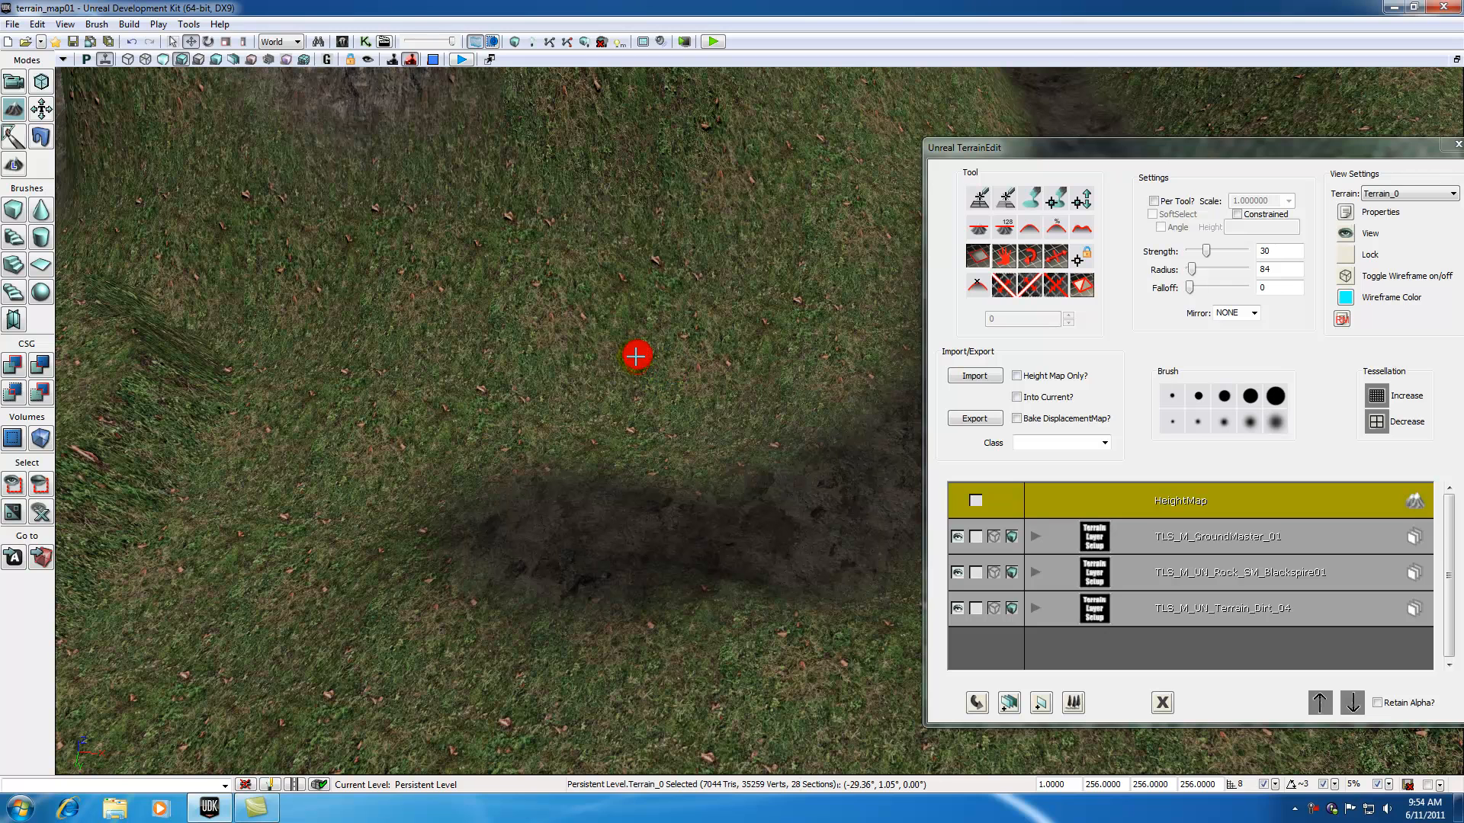
ctrl+click(595, 331)
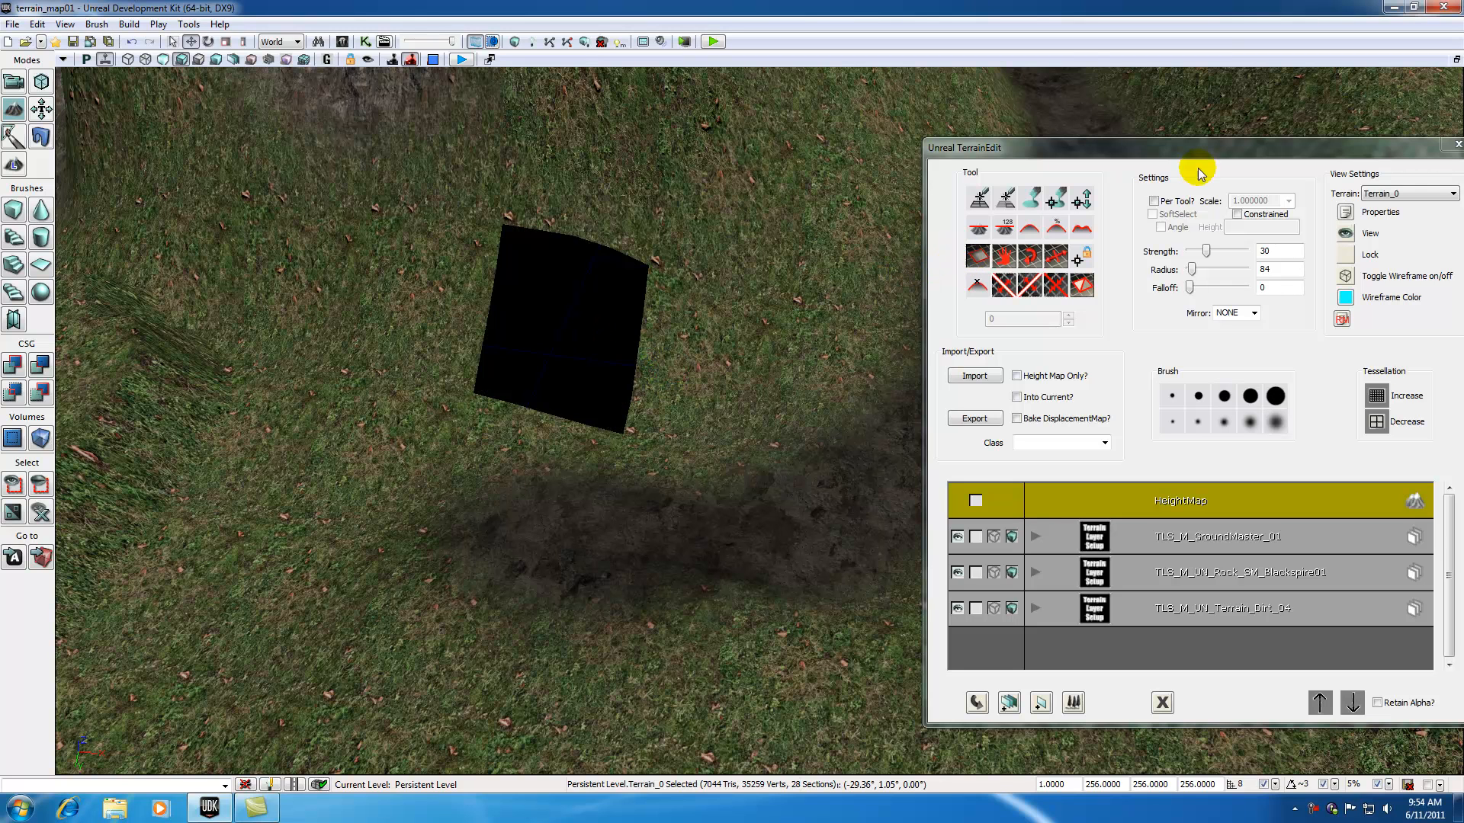
Close the TerrainEdit window and examine the hole in the hillside from farther back.
click(1457, 145)
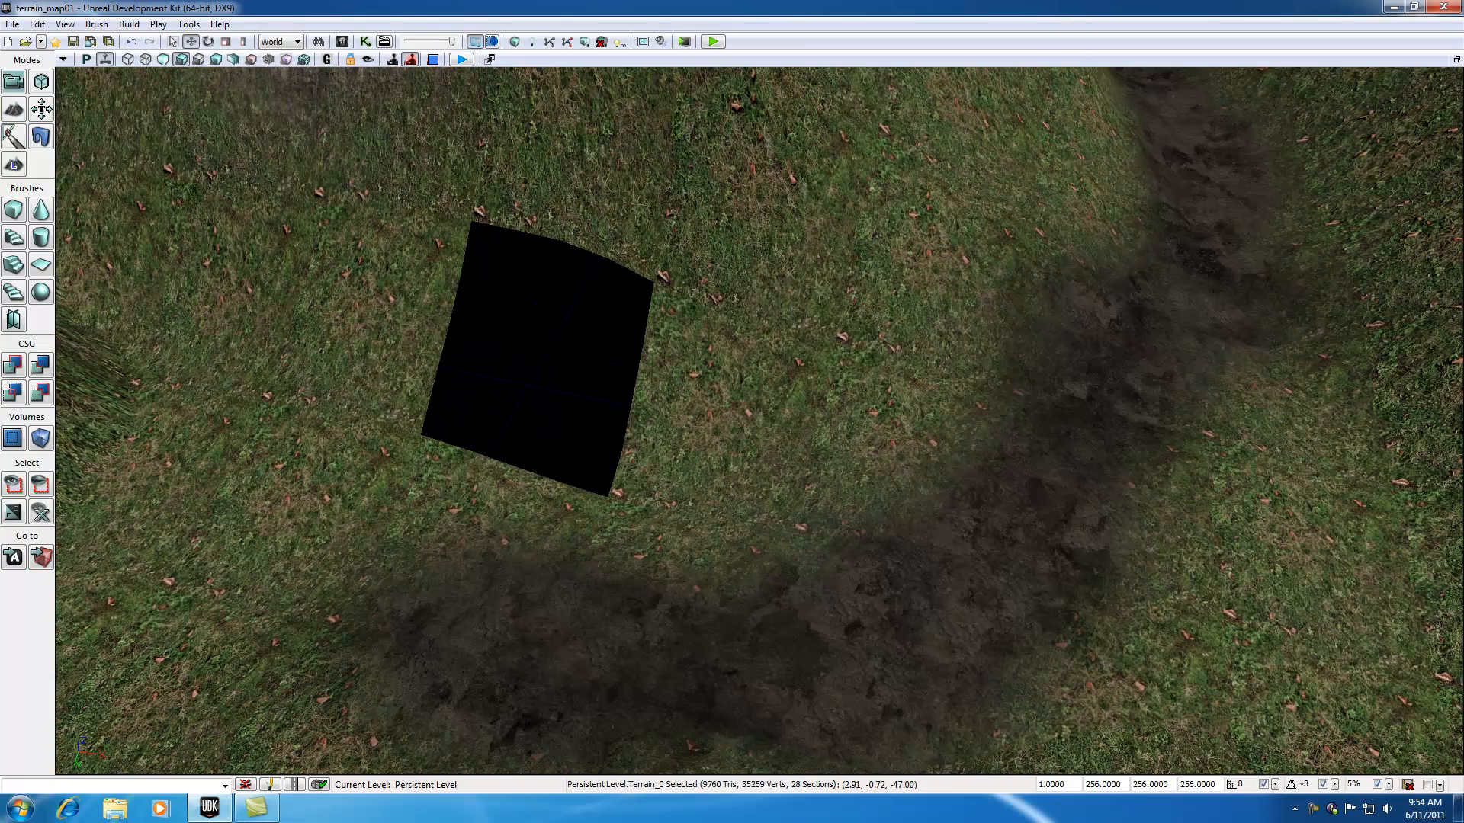
mouse_move(759, 421)
right_down()
mouse_move(759, 495)
mouse_move(748, 396)
right_up()
scroll(669, 414, down, 8)
mouse_move(667, 423)
mouse_down()
mouse_move(668, 461)
mouse_move(669, 436)
mouse_up()
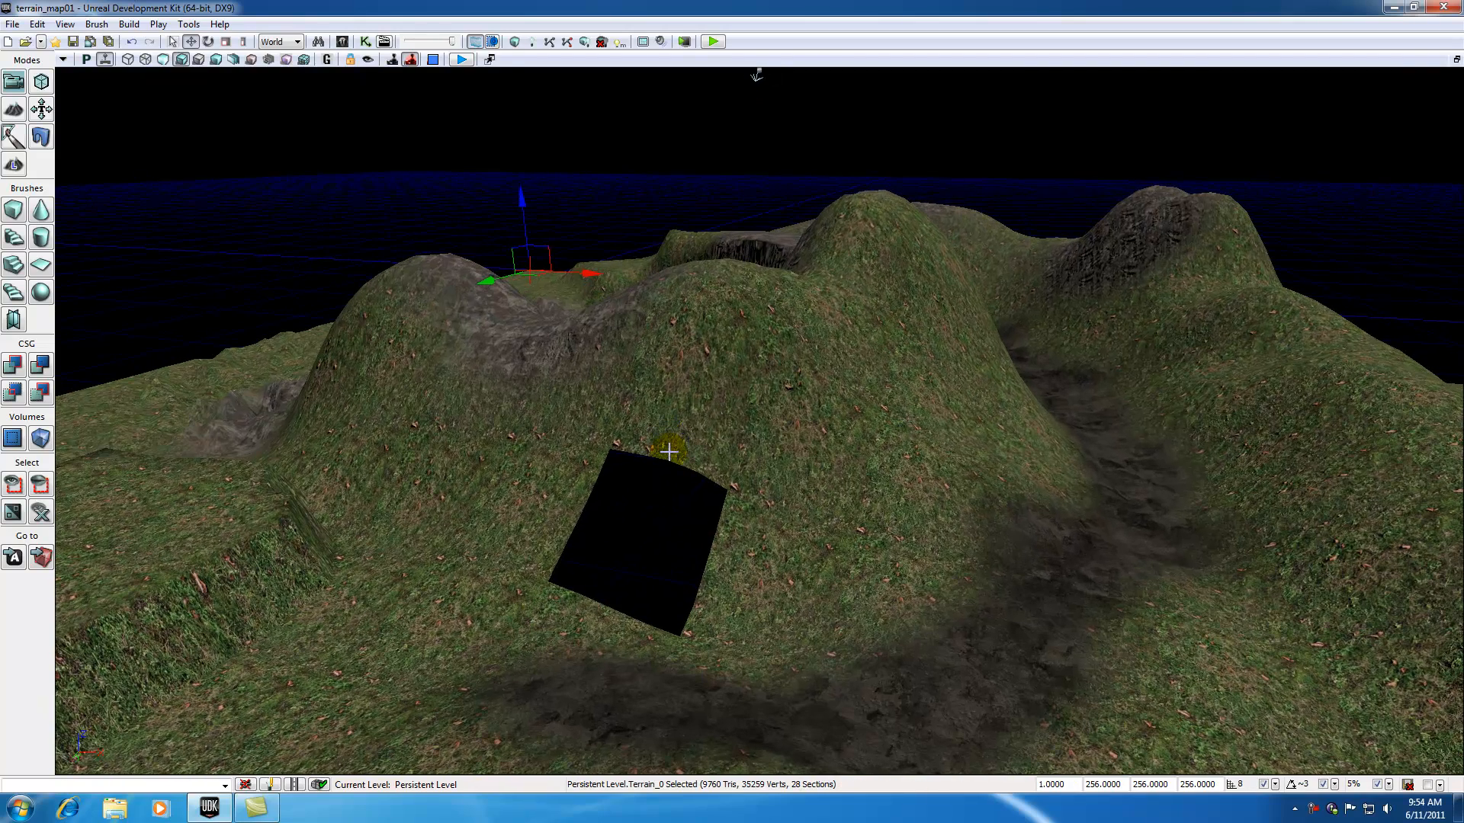
drag(669, 461, 663, 549)
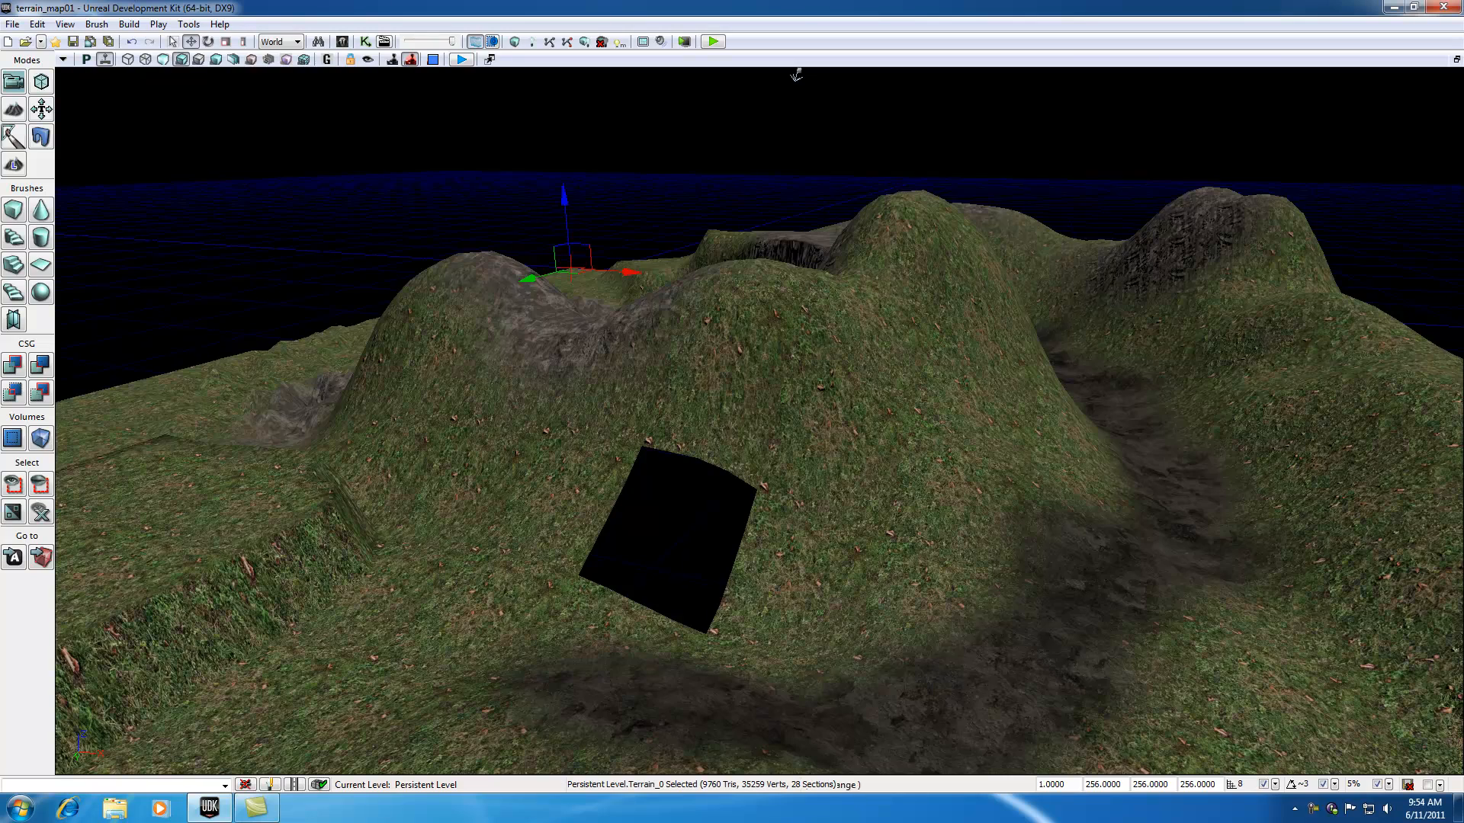
drag(679, 527, 680, 495)
right_drag(679, 527, 681, 595)
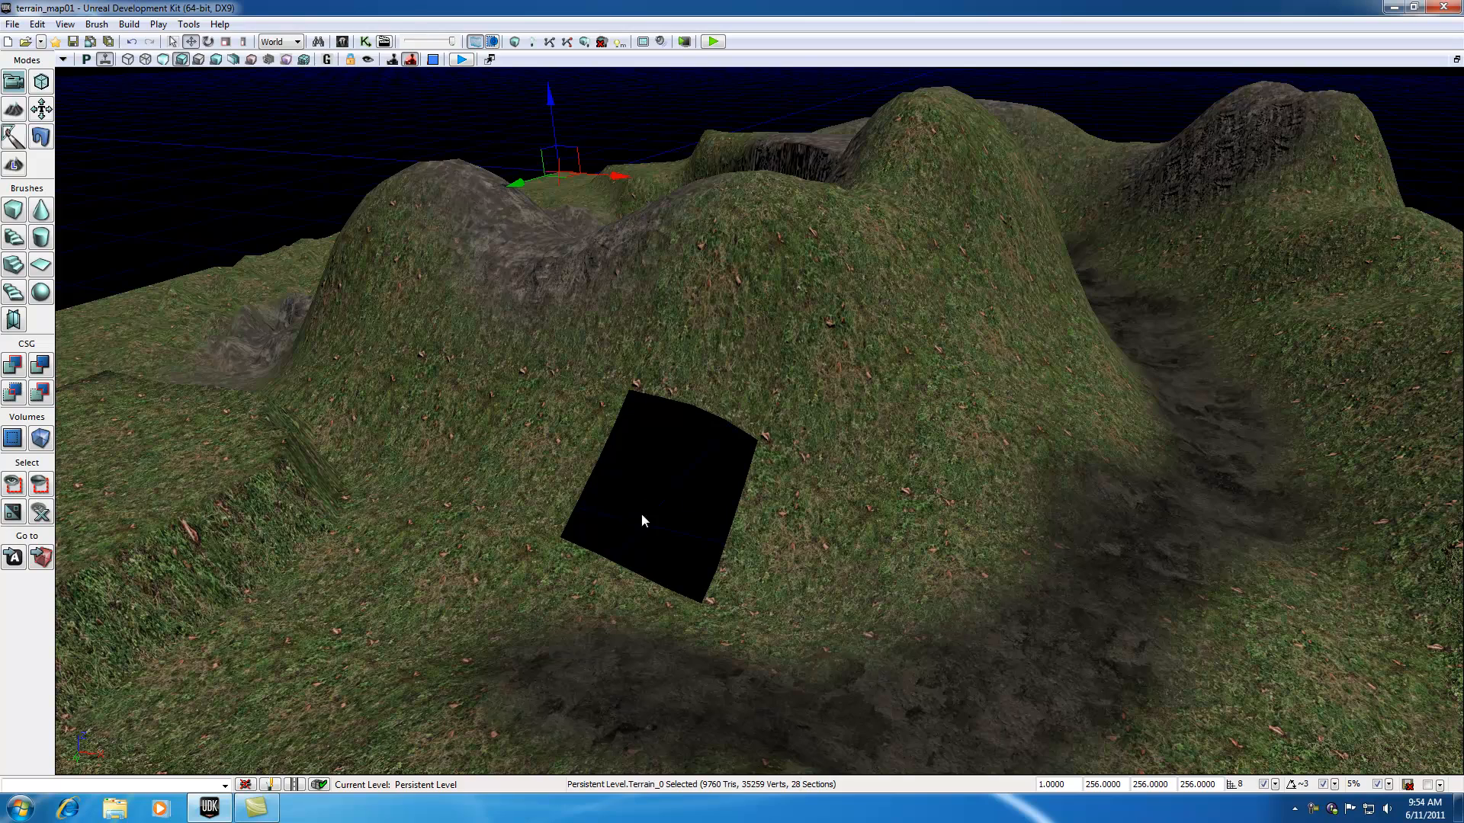
Play the level from the ground in front of the hole, walk towards the opening and fire a shot at it.
scroll(677, 533, up, 5)
drag(675, 539, 671, 591)
drag(595, 480, 597, 519)
right_click(594, 479)
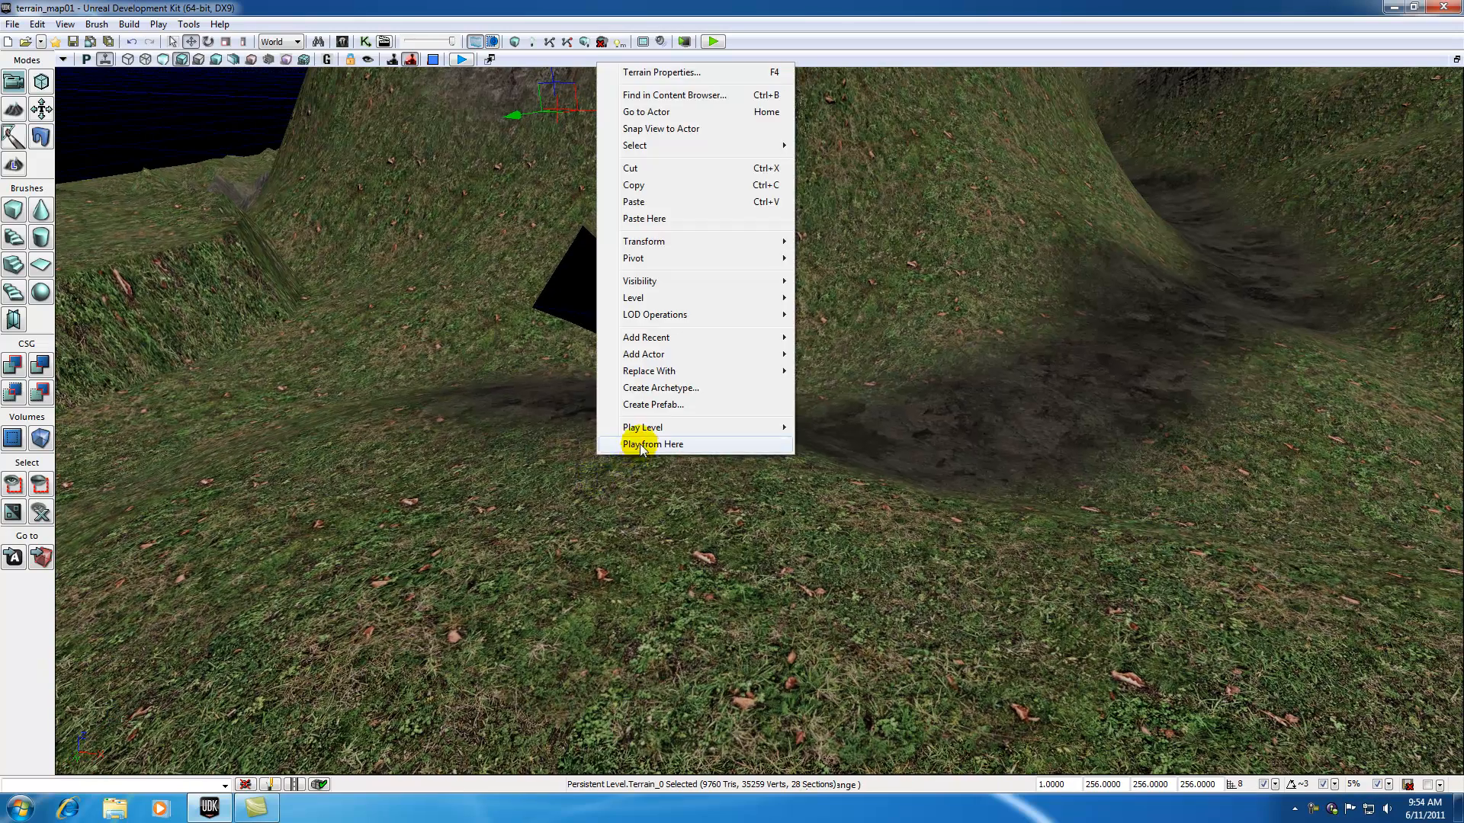
click(611, 440)
key(w)
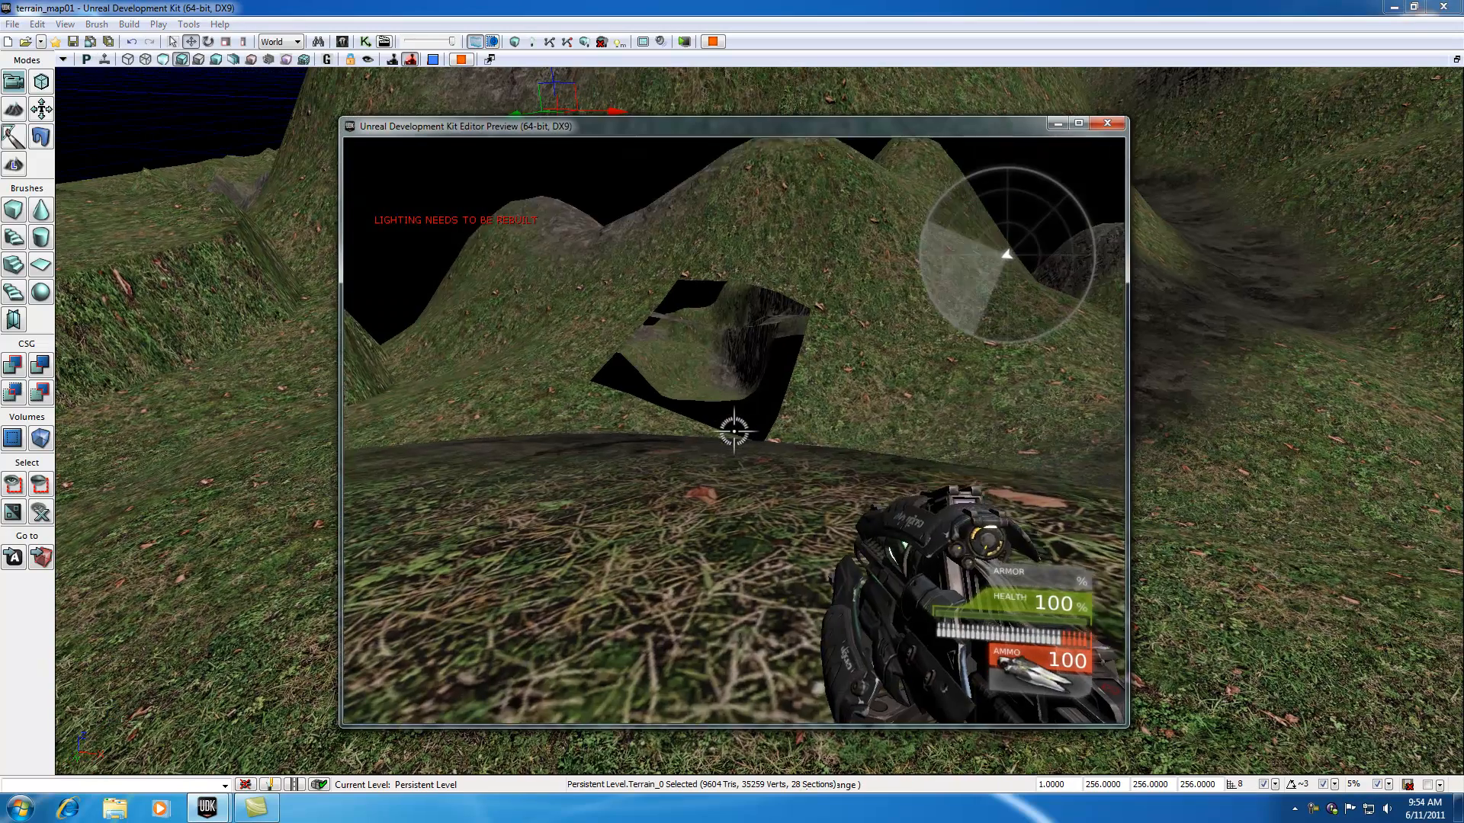
key(w)
click(734, 431)
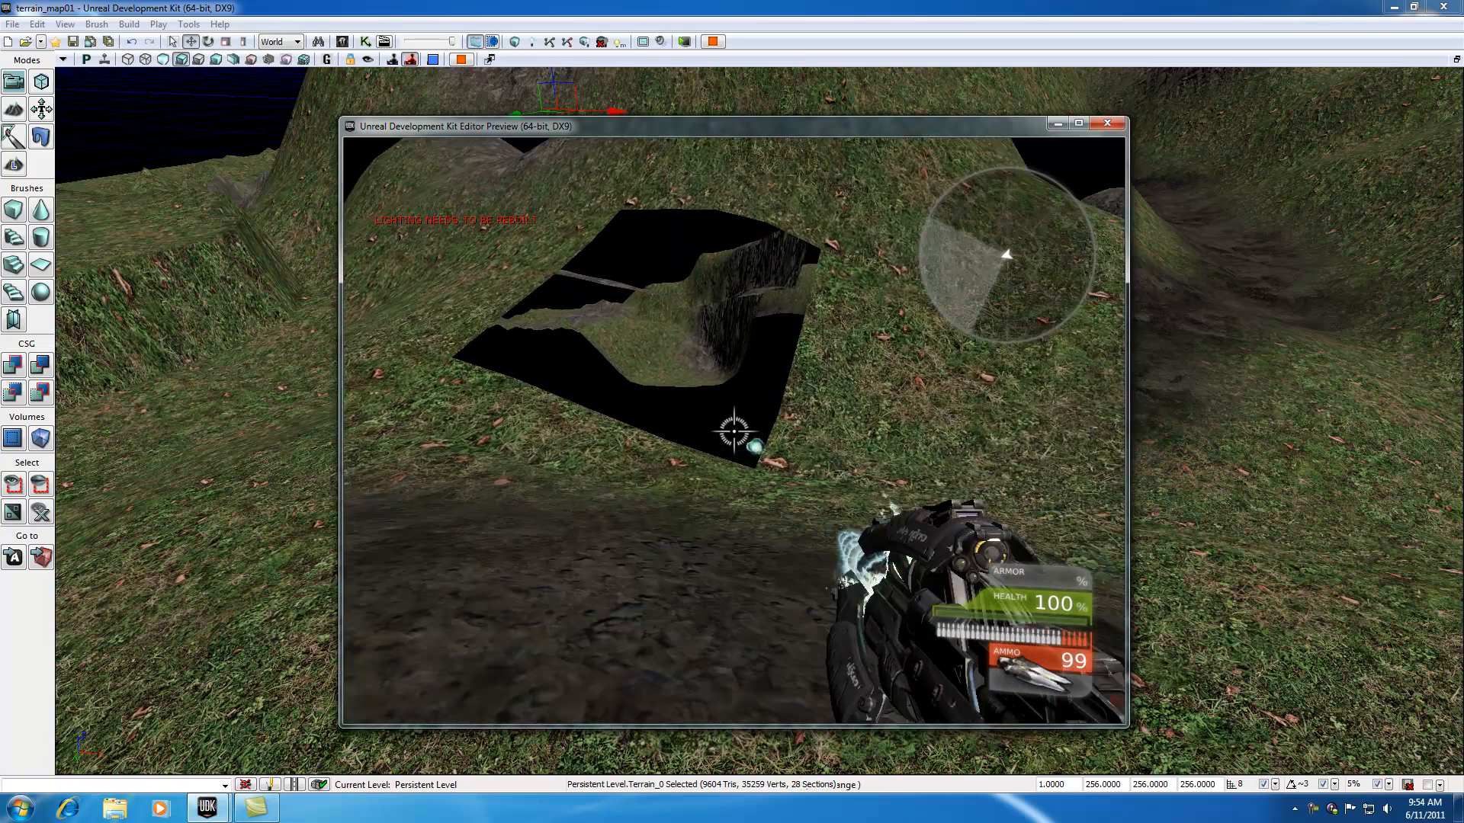
Fire through the hillside hole, walk up to its edge and on into the opening, and end the play session.
click(735, 431)
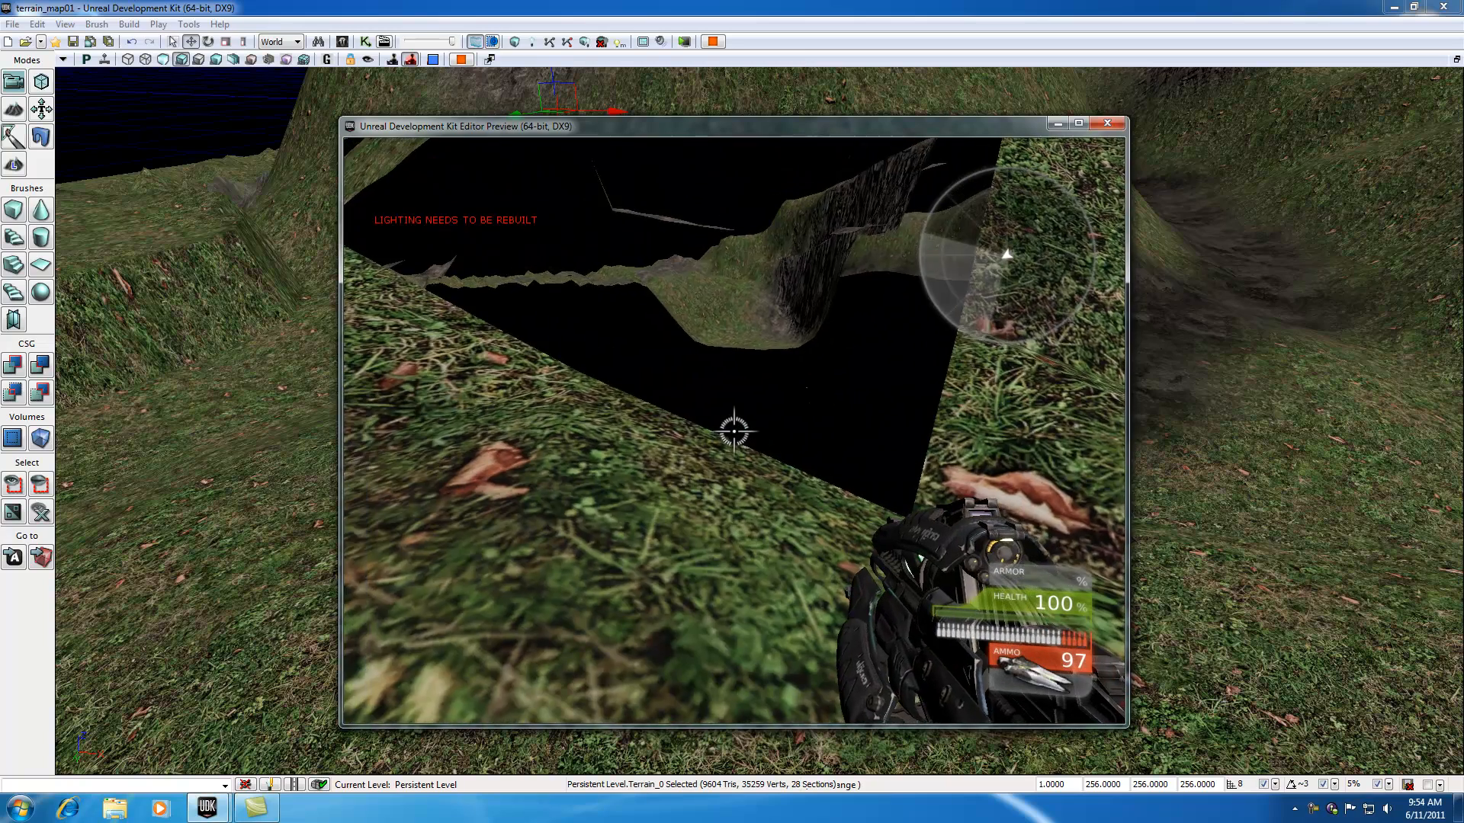
key(d)
key(w)
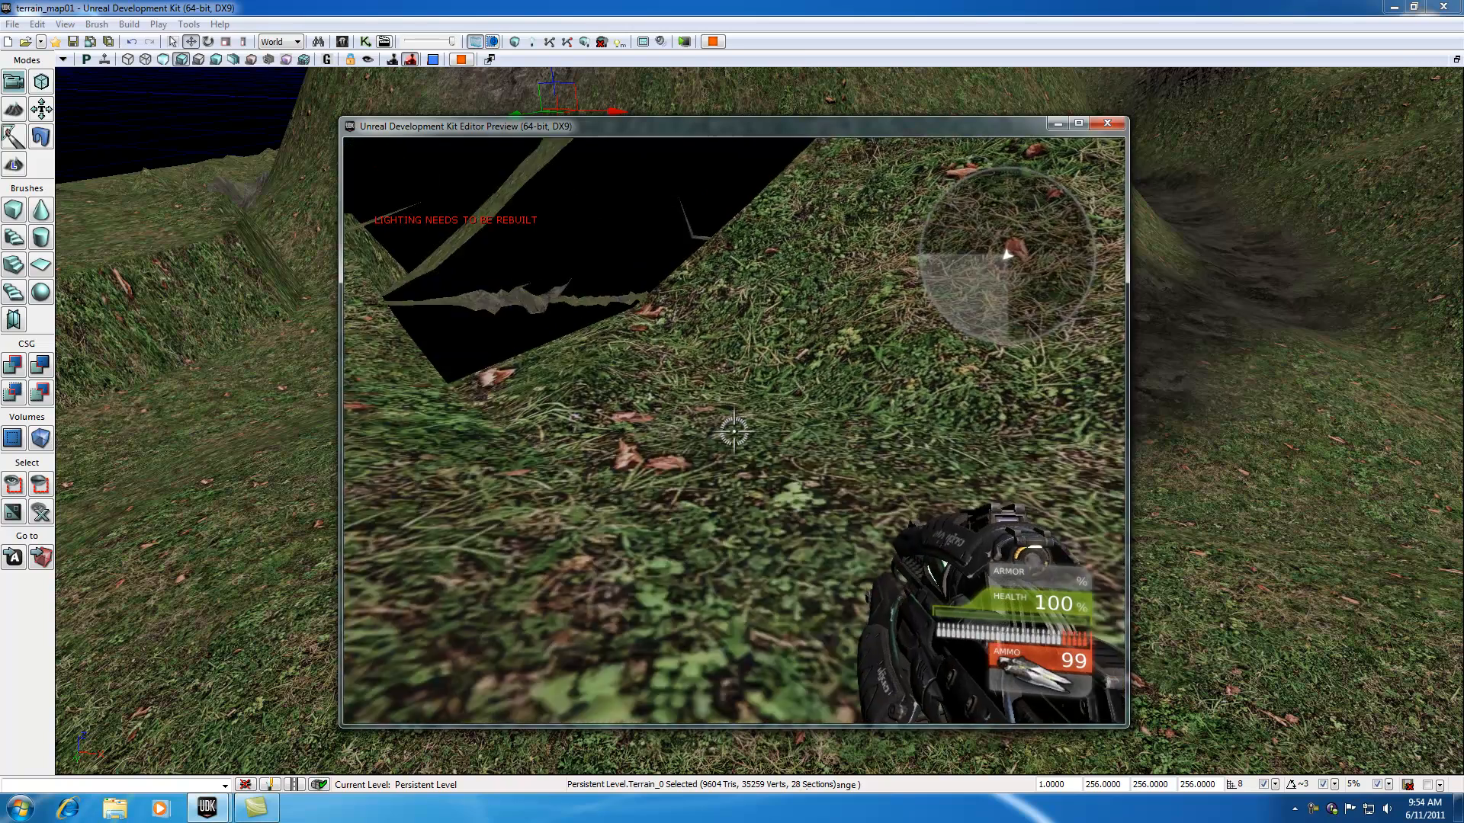
key(w)
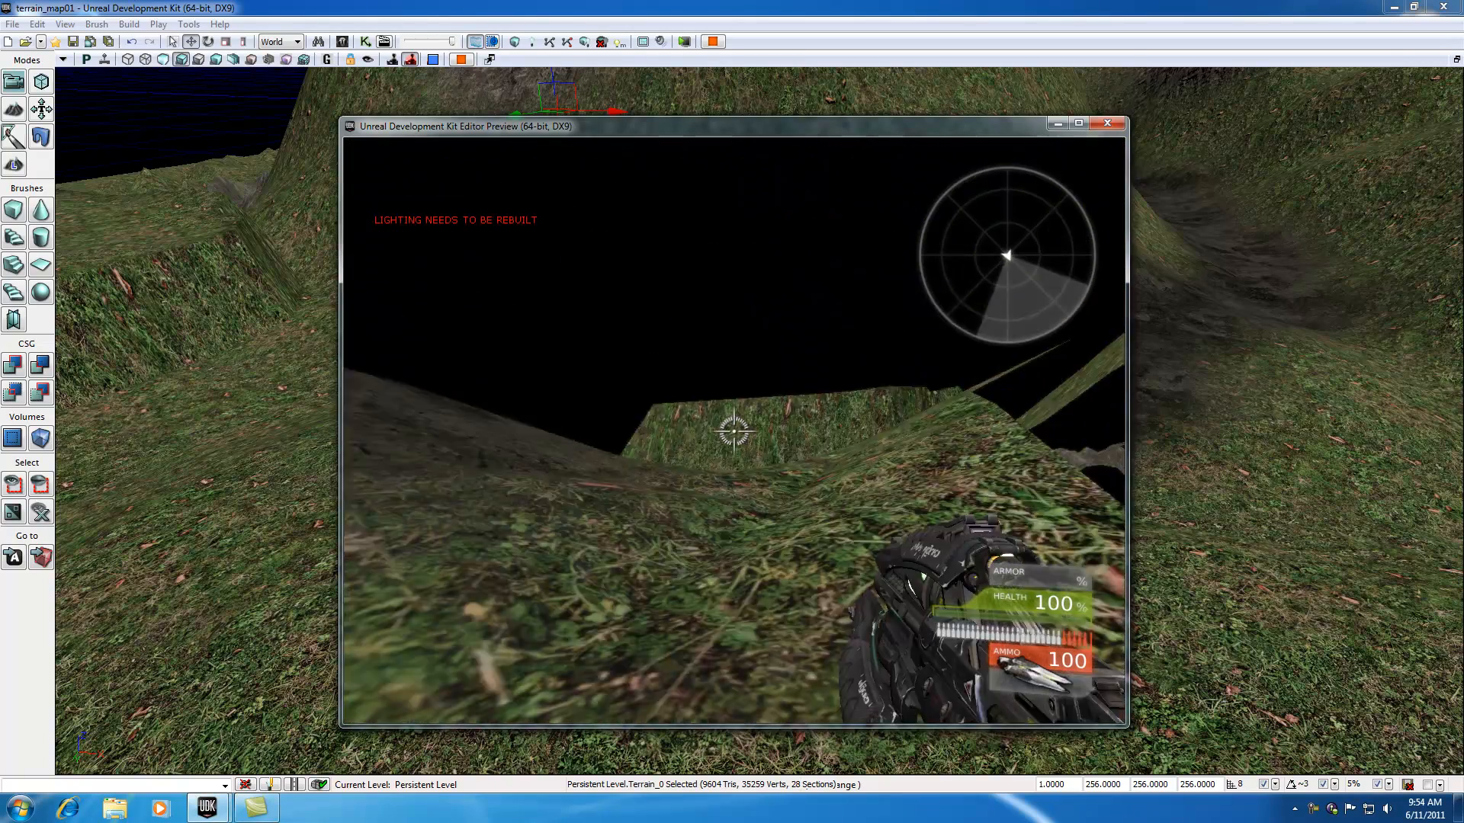
key(w)
key(w)
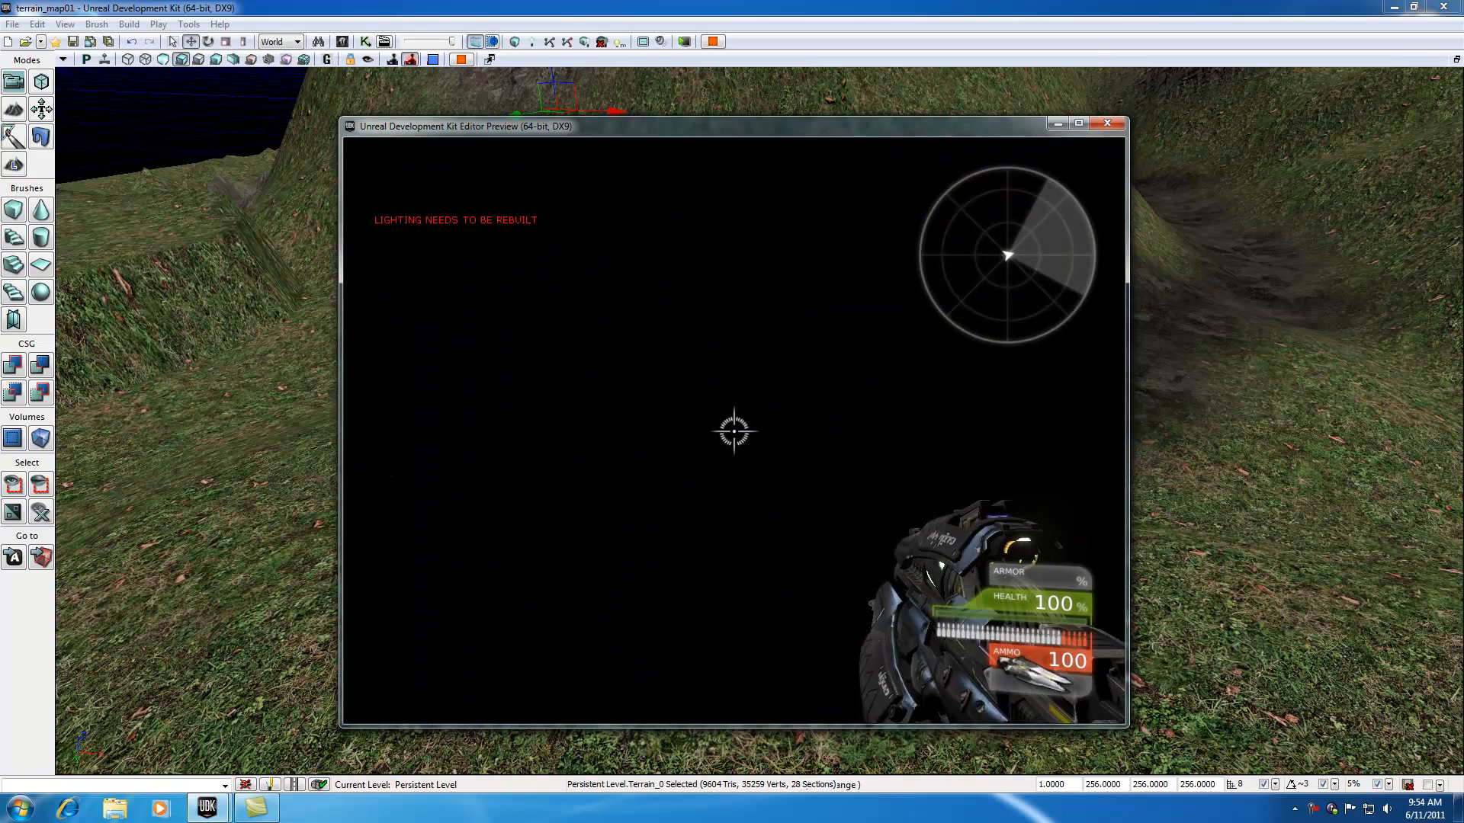
key(Escape)
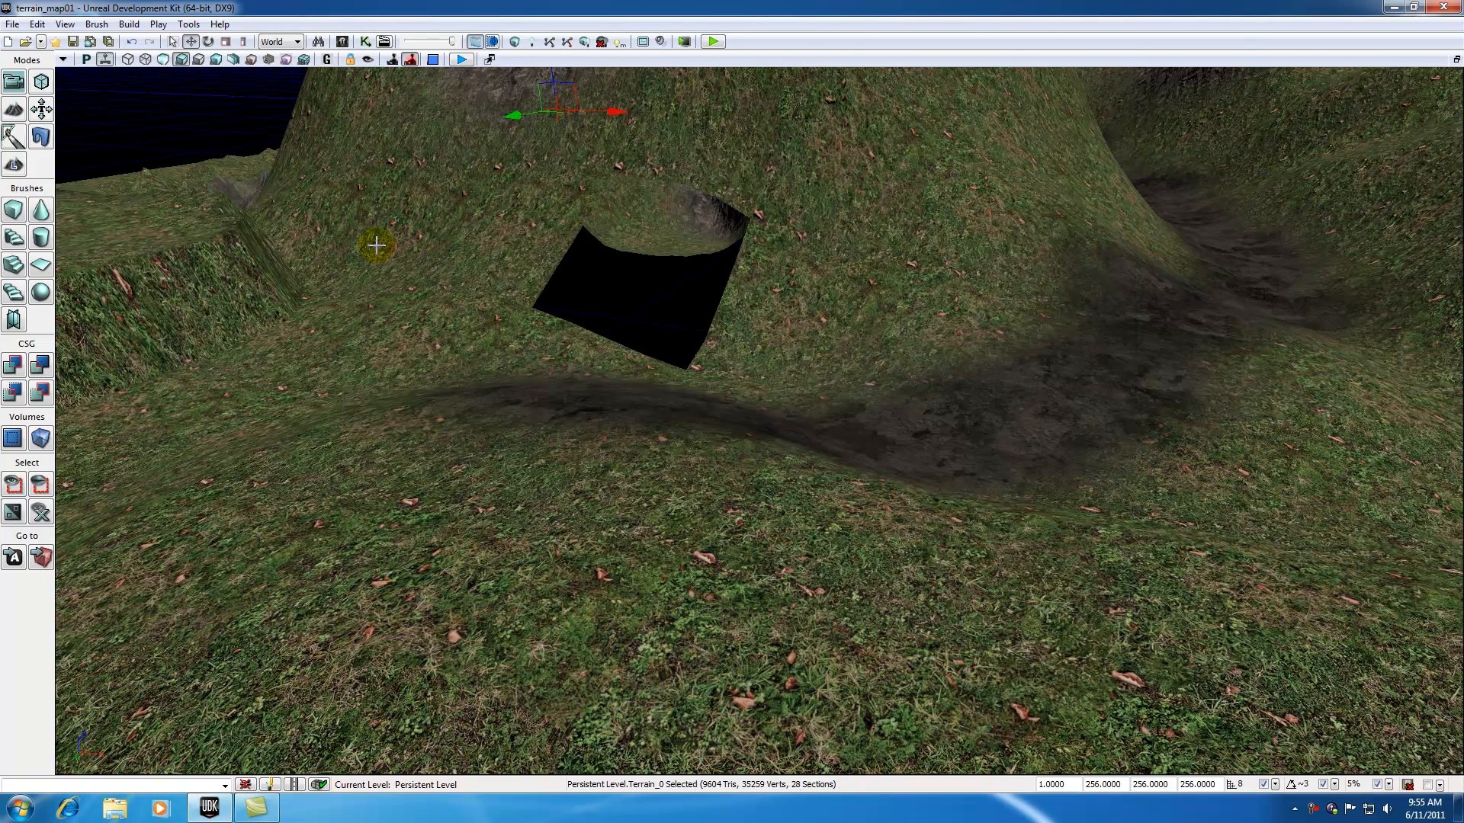
Return to terrain editing mode and reopen the TerrainEdit window for the hillside with the hole.
mouse_move(536, 447)
mouse_down()
mouse_move(560, 415)
mouse_move(524, 424)
mouse_up()
drag(510, 370, 455, 405)
right_drag(500, 448, 483, 412)
scroll(493, 470, down, 8)
drag(490, 475, 467, 418)
mouse_move(472, 510)
mouse_down()
mouse_move(526, 507)
mouse_move(471, 510)
mouse_up()
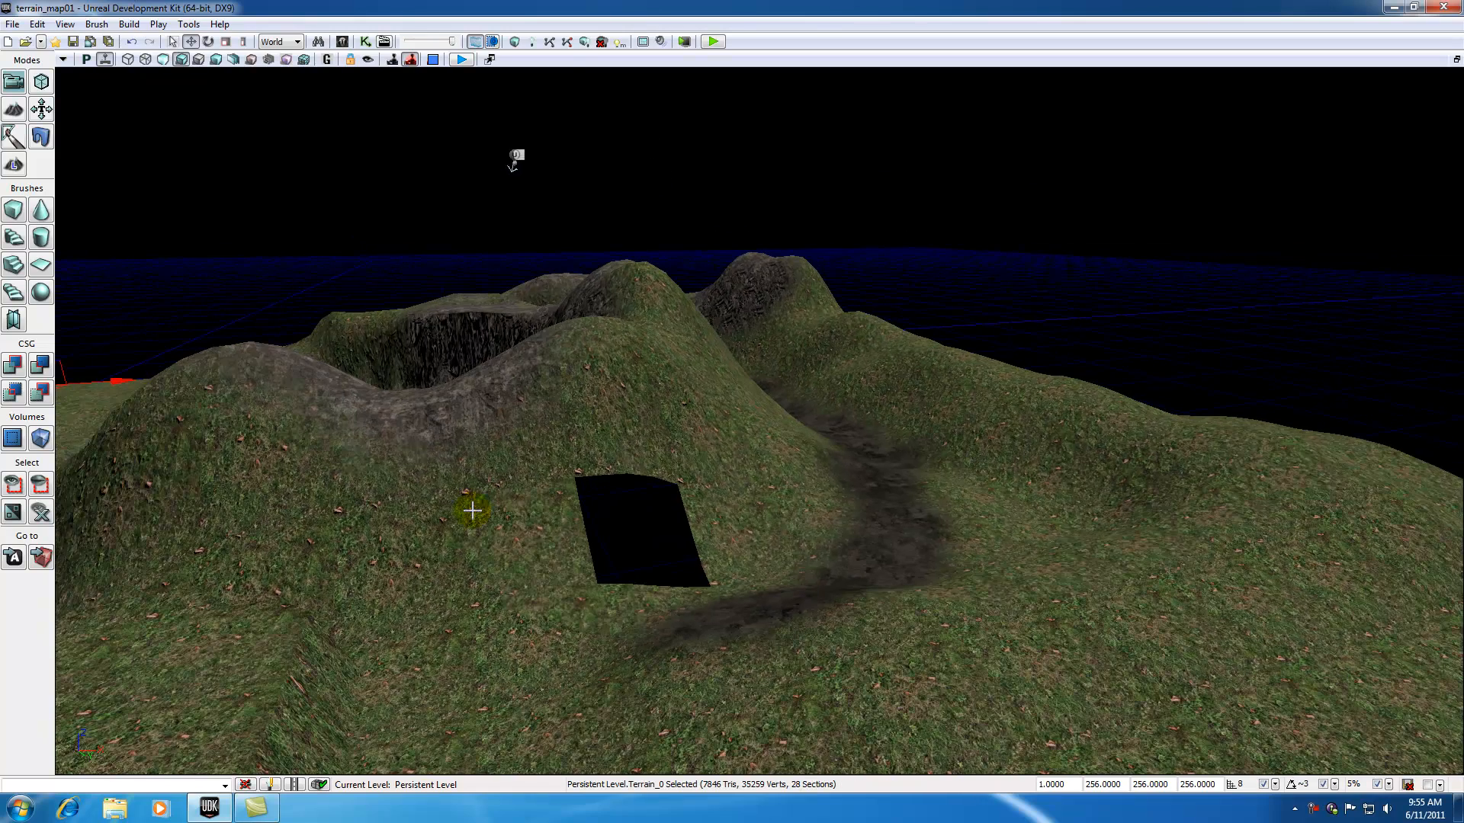
click(14, 109)
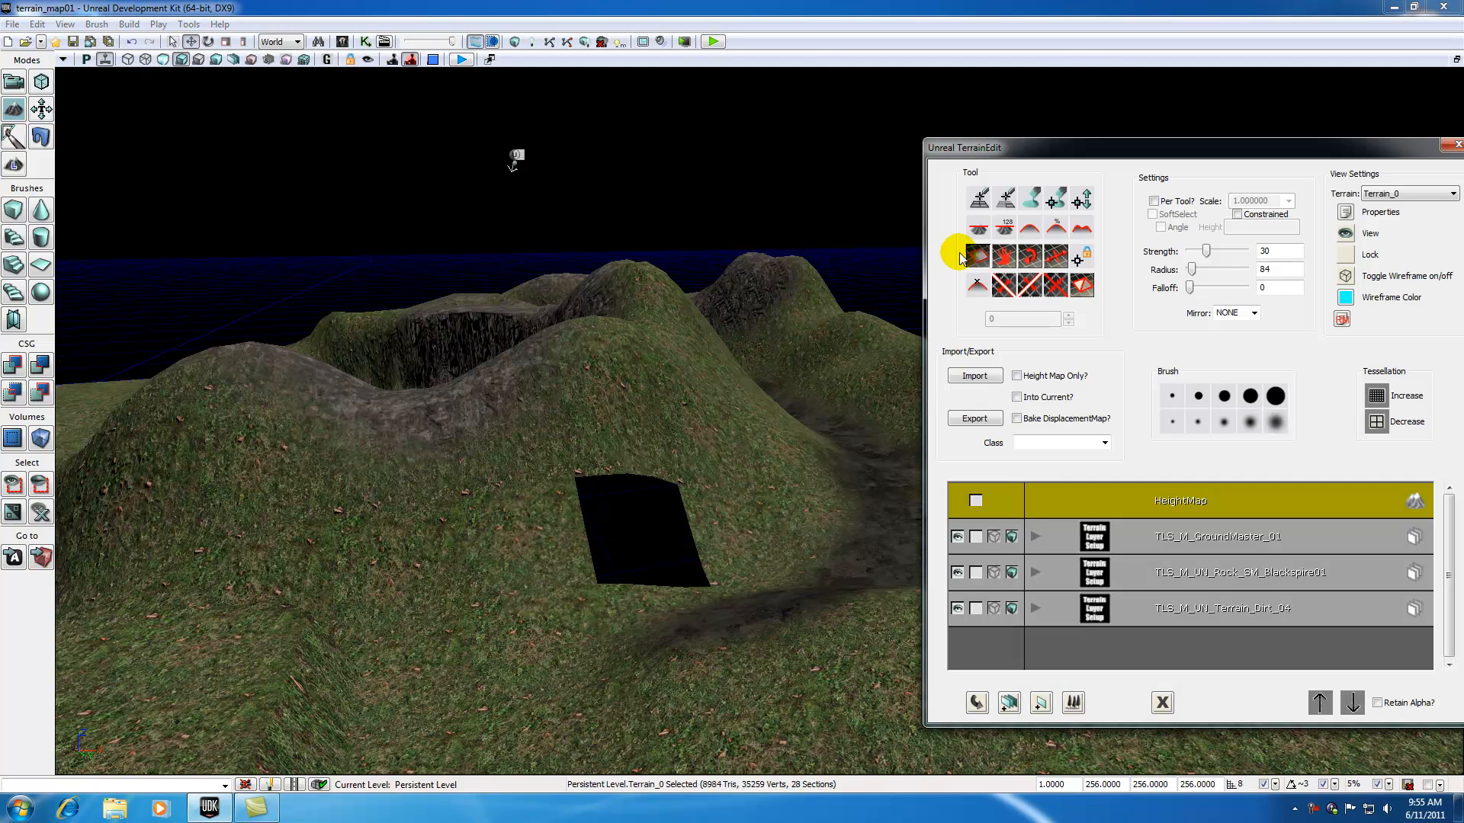